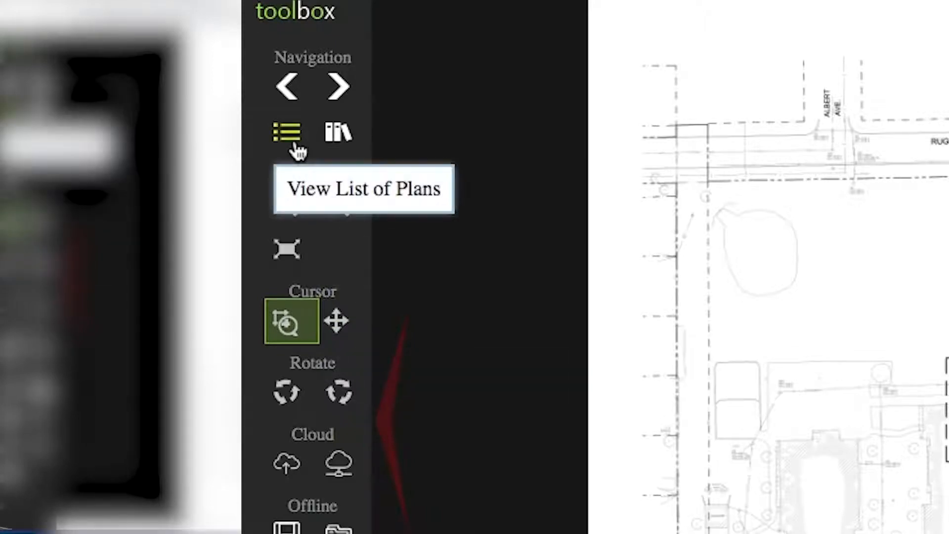
# Step: Open sheet A420 Level 1 Finish Plan - Area A from the list of plans and dismiss the list
pyautogui.click(296, 146)
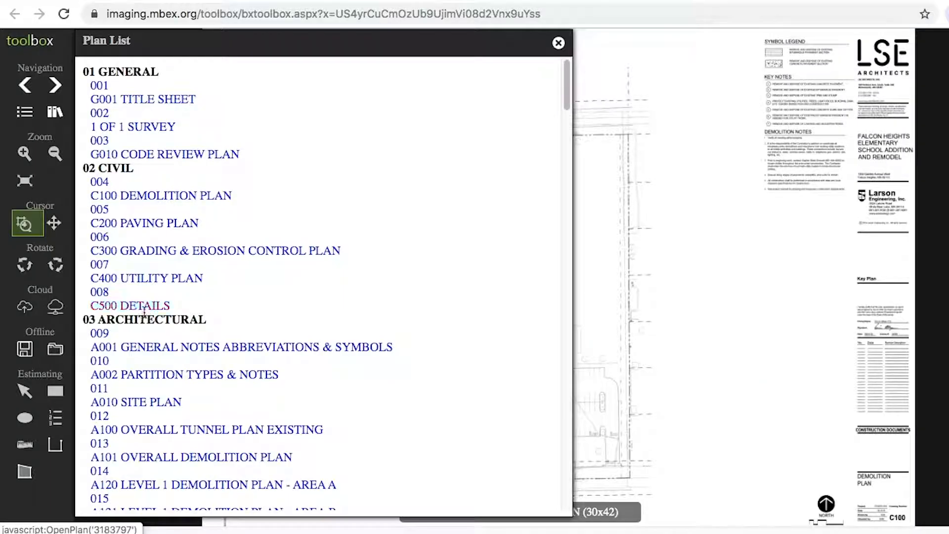
pyautogui.moveTo(565, 105); pyautogui.dragTo(558, 191)
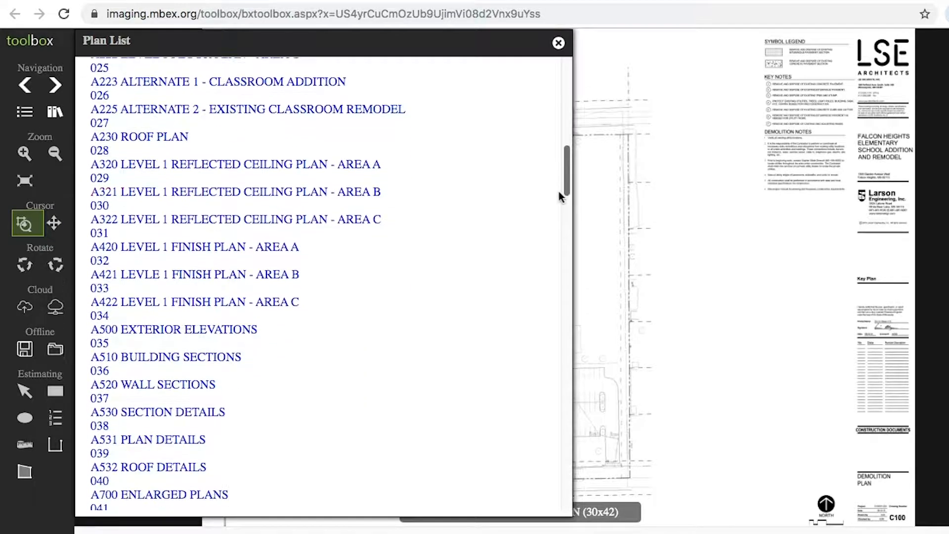
pyautogui.click(131, 250)
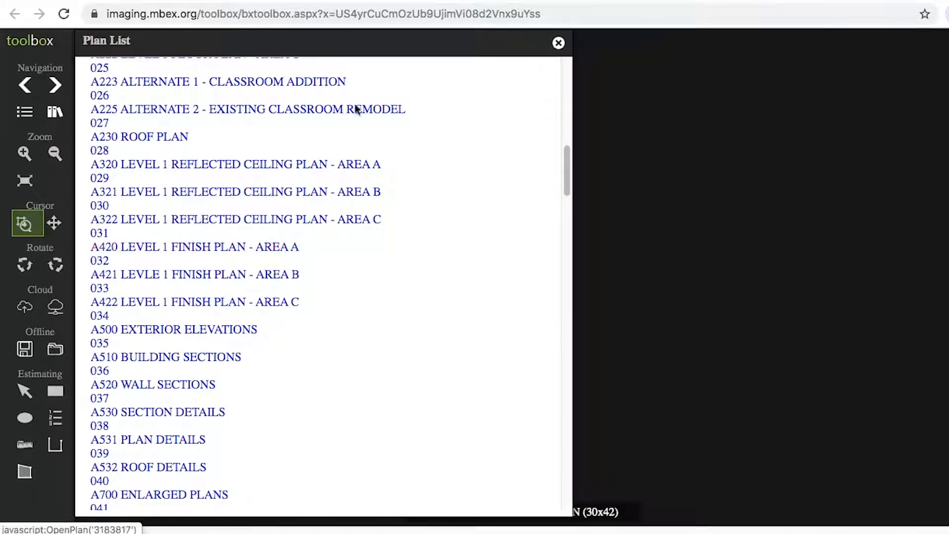
pyautogui.click(558, 43)
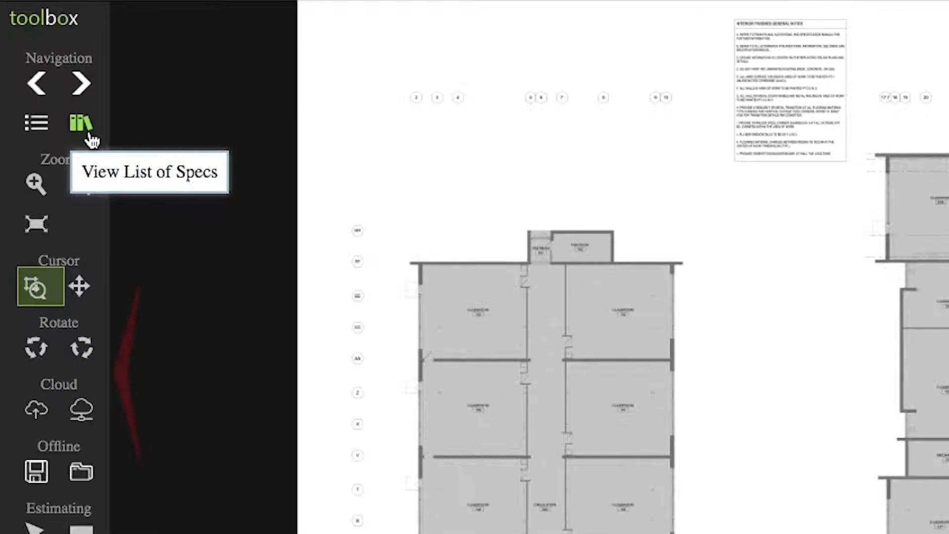
# Step: View specification section 09 91 00 Painting from the list of specs, dismiss the list and return to the plan
pyautogui.click(90, 136)
pyautogui.scroll(-1, 777, 121)
pyautogui.moveTo(777, 121); pyautogui.dragTo(757, 287)
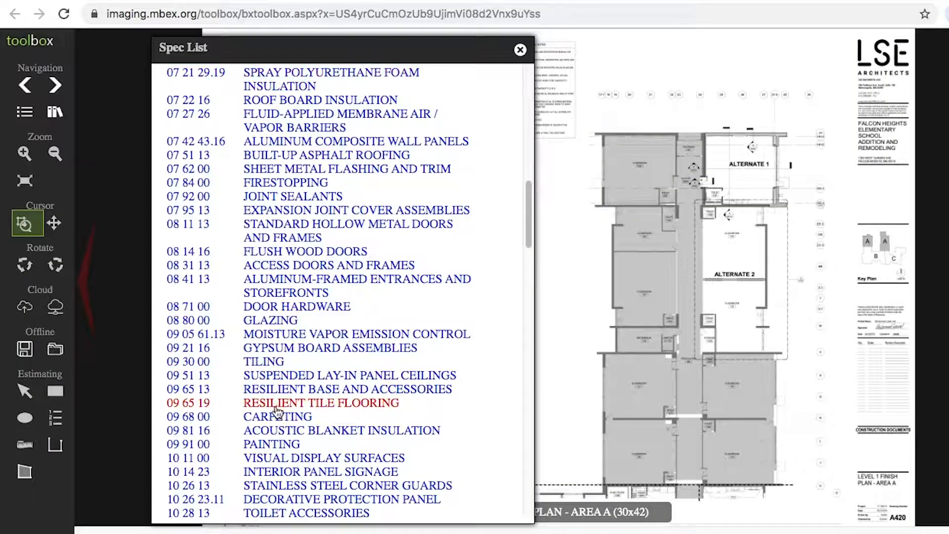
pyautogui.click(247, 2)
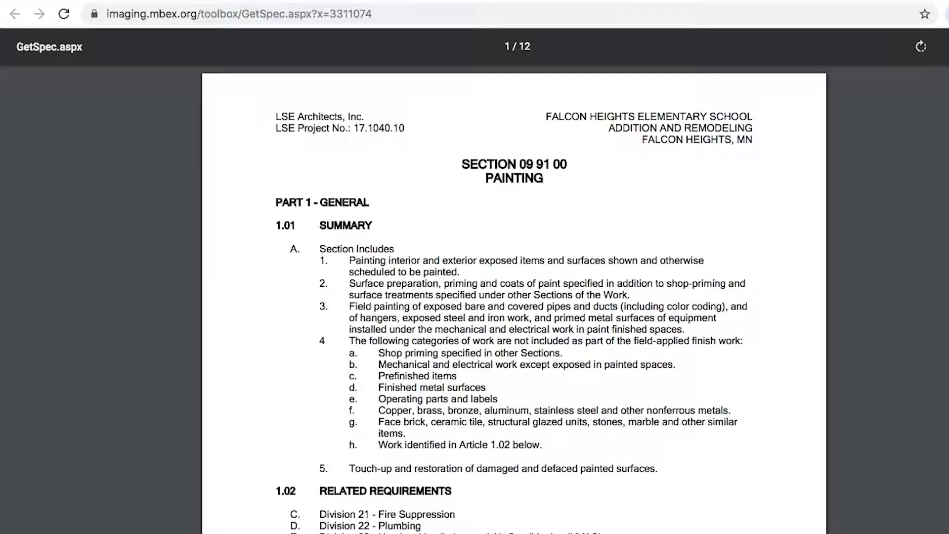
pyautogui.press('super+w')
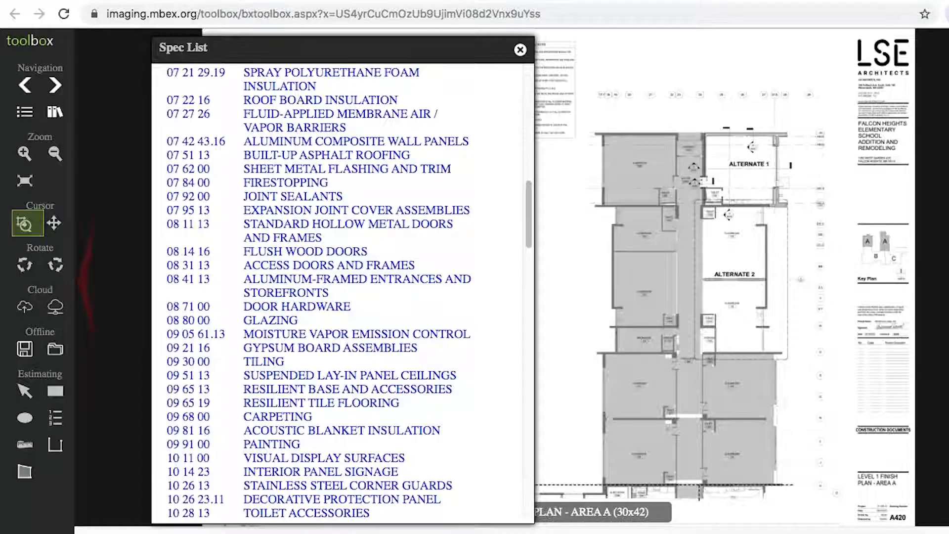
pyautogui.click(520, 49)
pyautogui.click(512, 1)
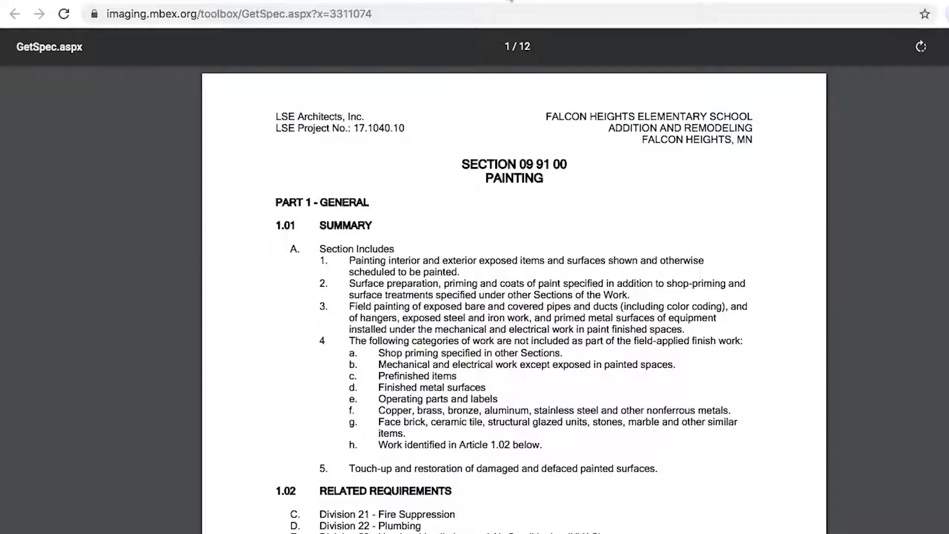
pyautogui.hotkey('ctrl', 'shift', 'Tab')
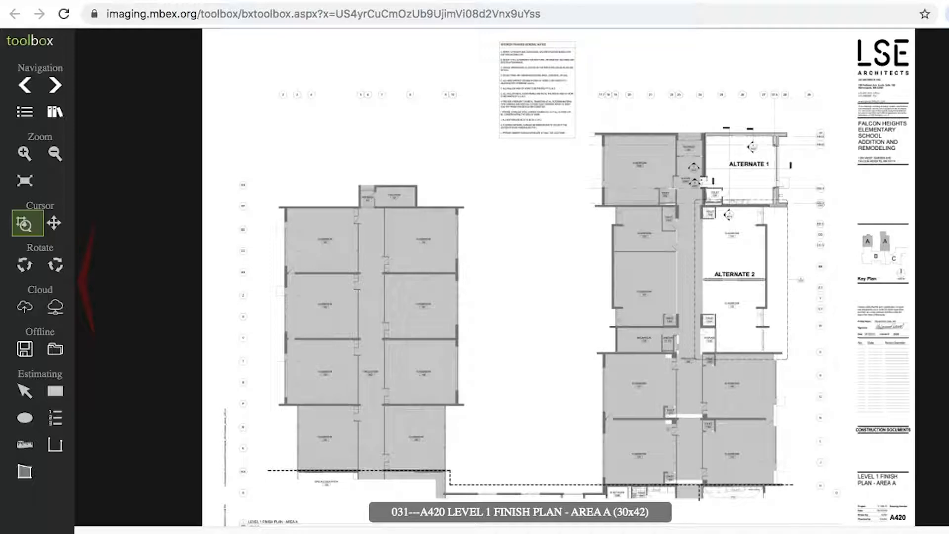
# Step: Zoom in on the Level 1 Finish Plan - Area A and pan across the enlarged drawing
pyautogui.click(22, 154)
pyautogui.click(23, 155)
pyautogui.click(77, 188)
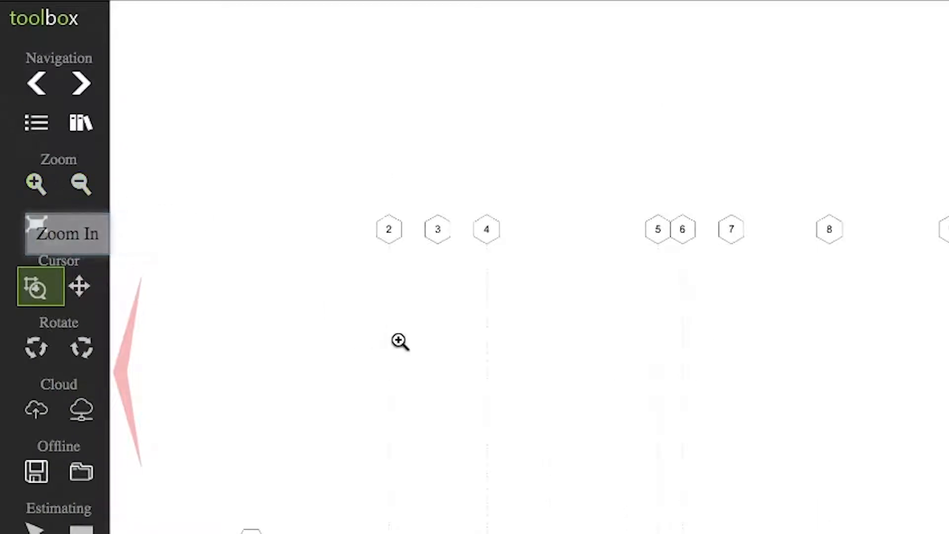
pyautogui.click(87, 290)
pyautogui.moveTo(634, 392); pyautogui.dragTo(676, 303)
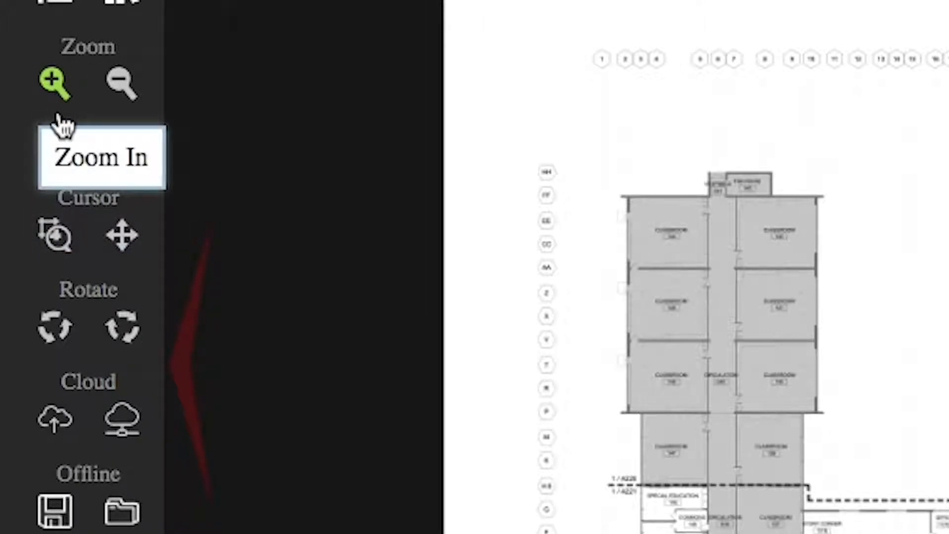
# Step: Examine the scale note below the Level 1 Overall Floor Plan title on sheet A201, and fit the whole sheet in view
pyautogui.click(56, 237)
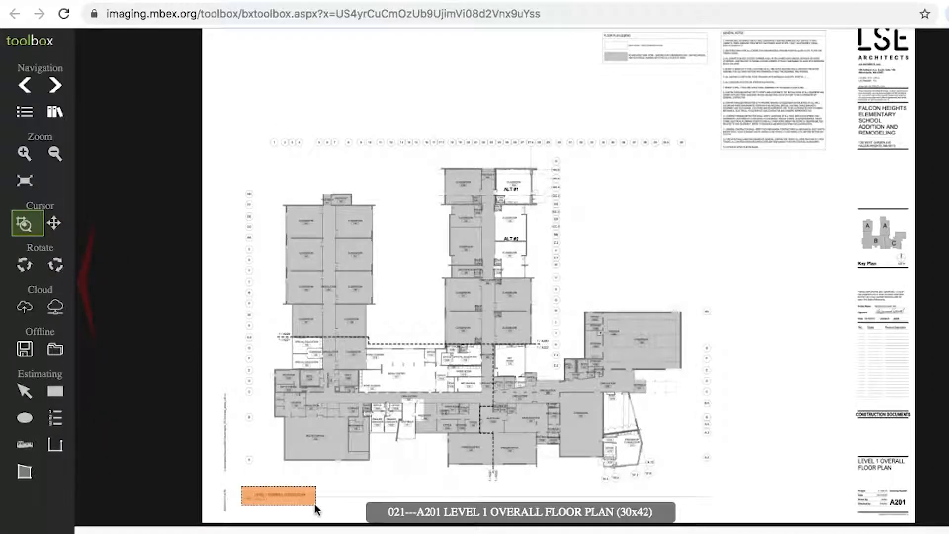
pyautogui.moveTo(315, 505); pyautogui.dragTo(316, 505)
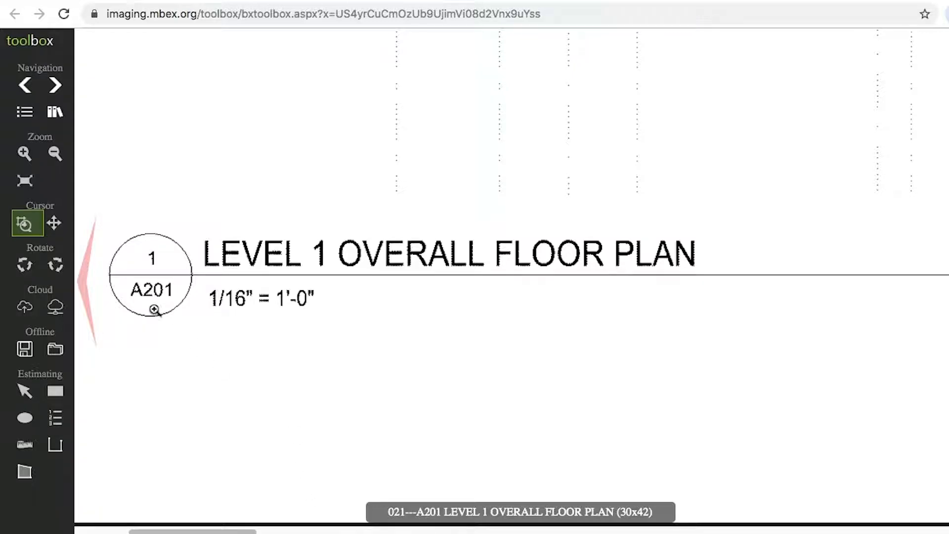
pyautogui.click(25, 180)
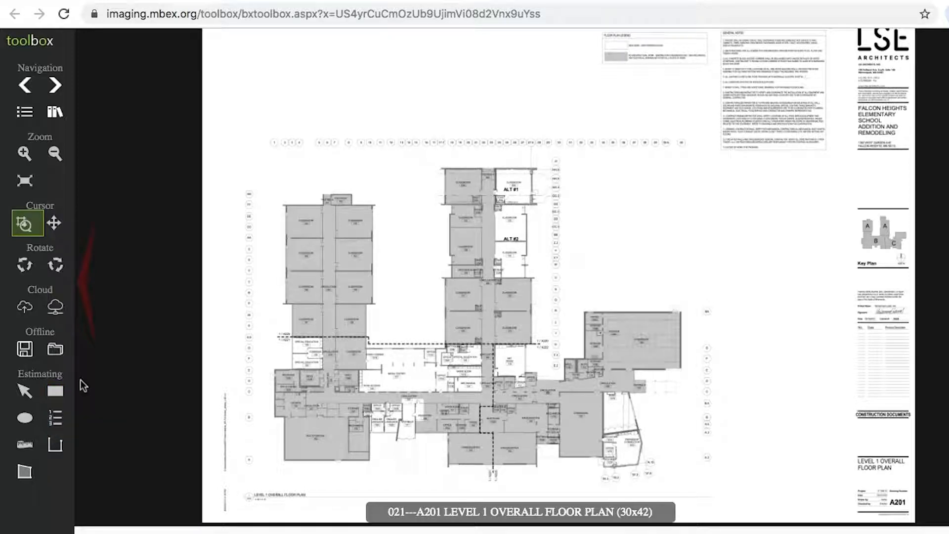
# Step: Set the estimating scale for the Level 1 Overall Floor Plan to 1/16" = 1'
pyautogui.click(56, 392)
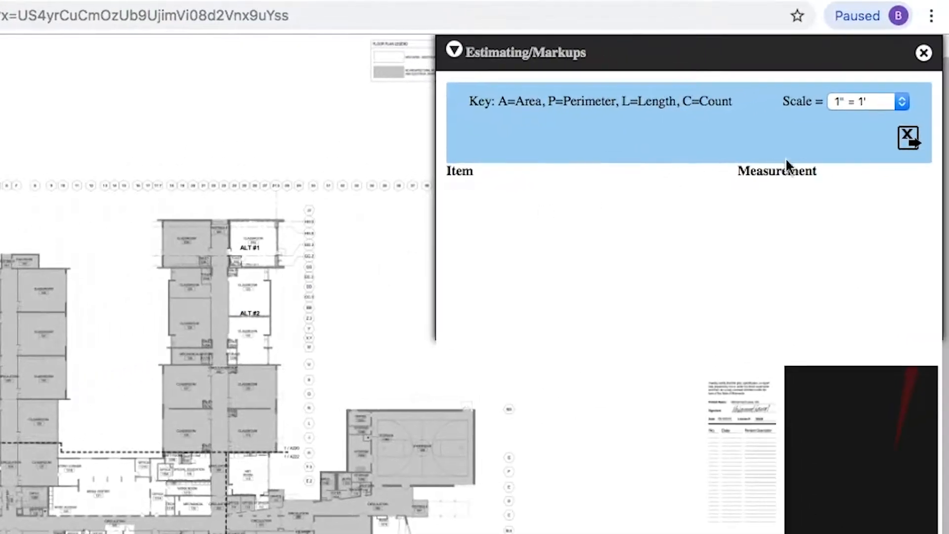
pyautogui.click(897, 103)
pyautogui.click(879, 116)
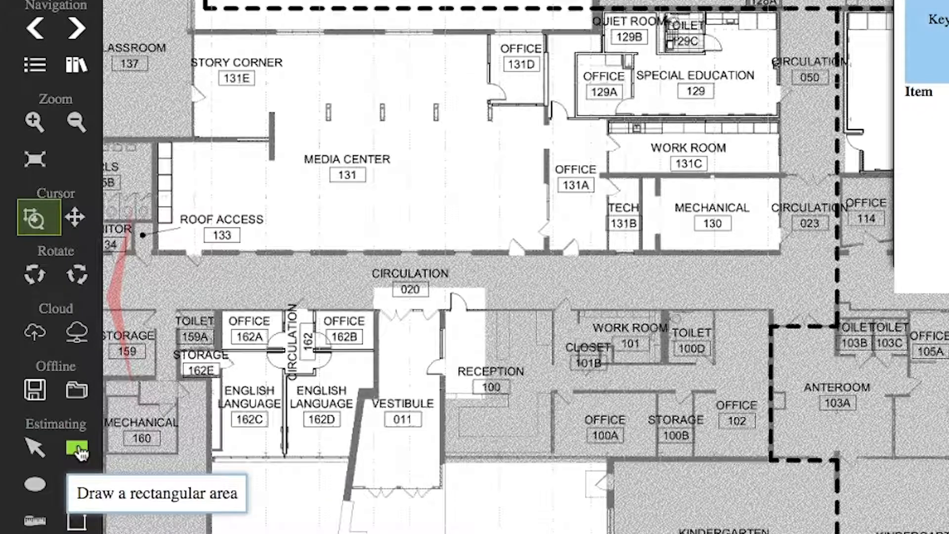
# Step: Draw rectangular areas over office 131D, about 134 sq ft, and office 131A, about 275 sq ft
pyautogui.click(79, 451)
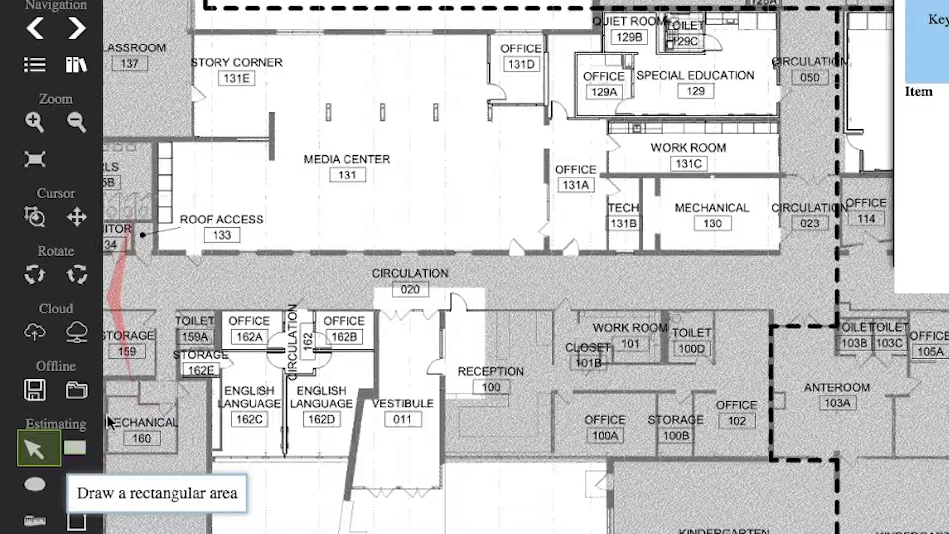
pyautogui.click(79, 450)
pyautogui.moveTo(491, 34); pyautogui.dragTo(545, 105)
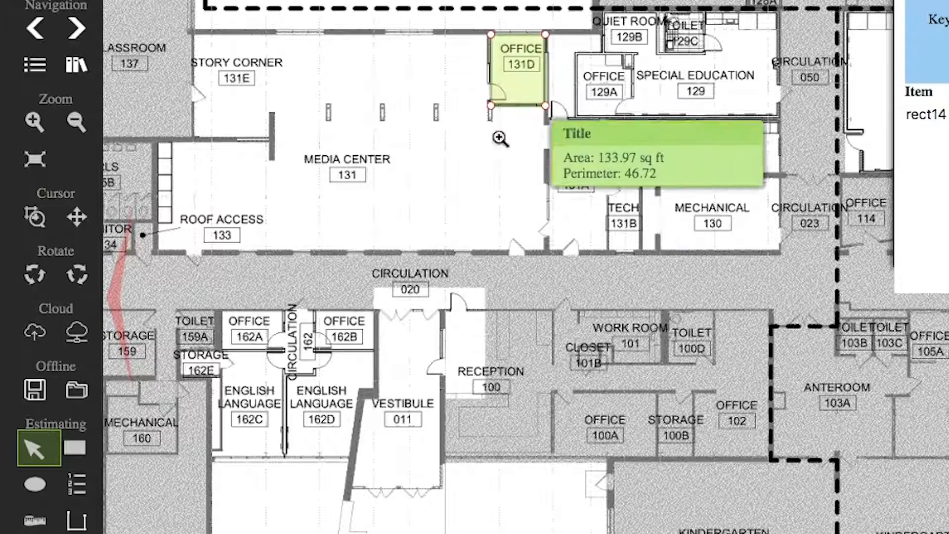
pyautogui.click(78, 448)
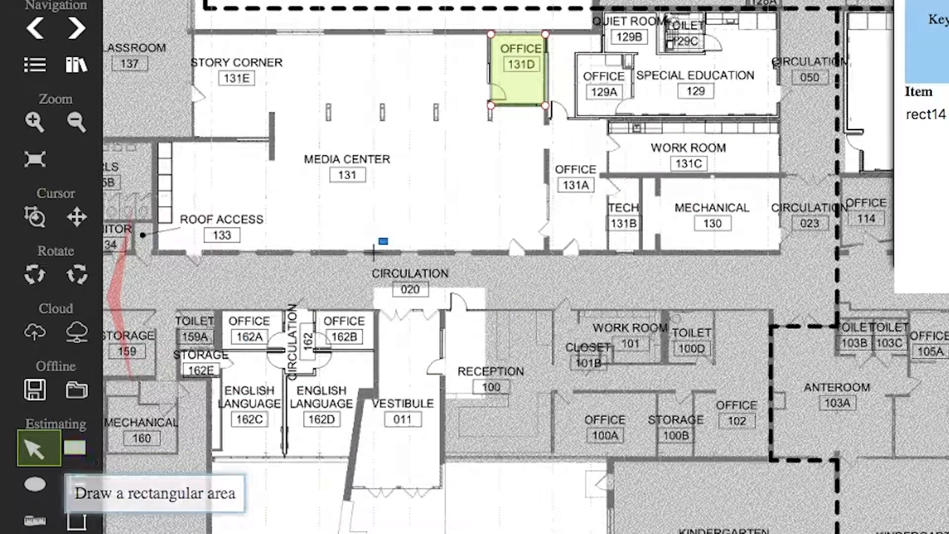
pyautogui.moveTo(546, 120); pyautogui.dragTo(609, 251)
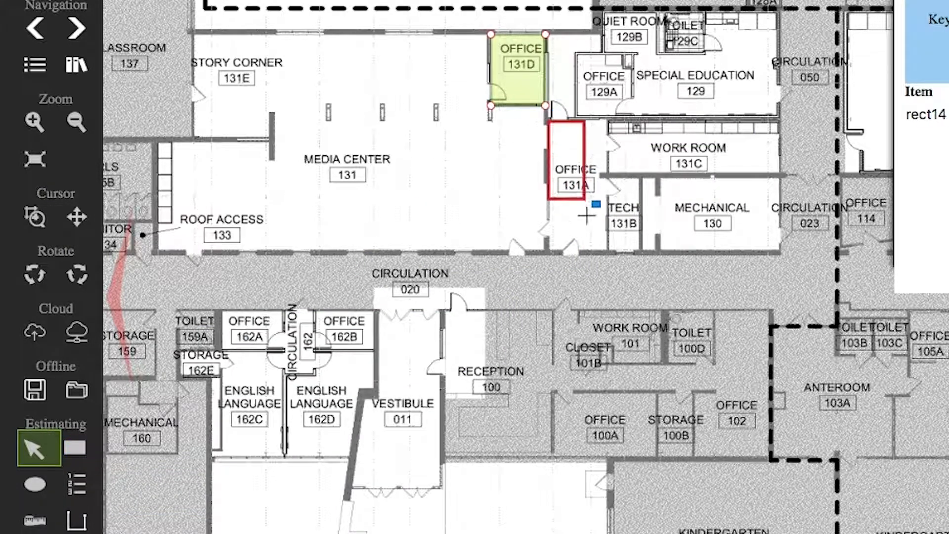
pyautogui.moveTo(444, 248); pyautogui.dragTo(444, 248)
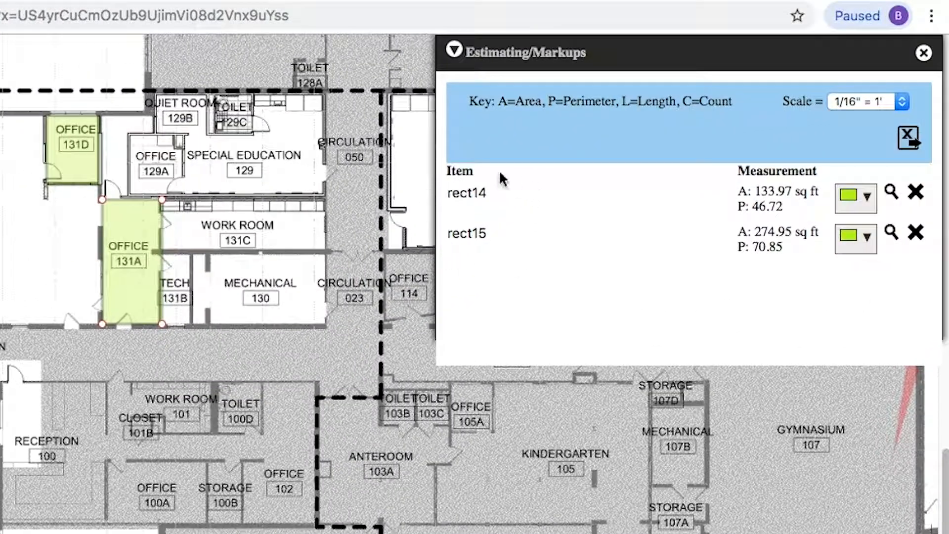
# Step: Rename the two rectangle measurements as "office 131d" and "office 131a"
pyautogui.doubleClick(480, 192)
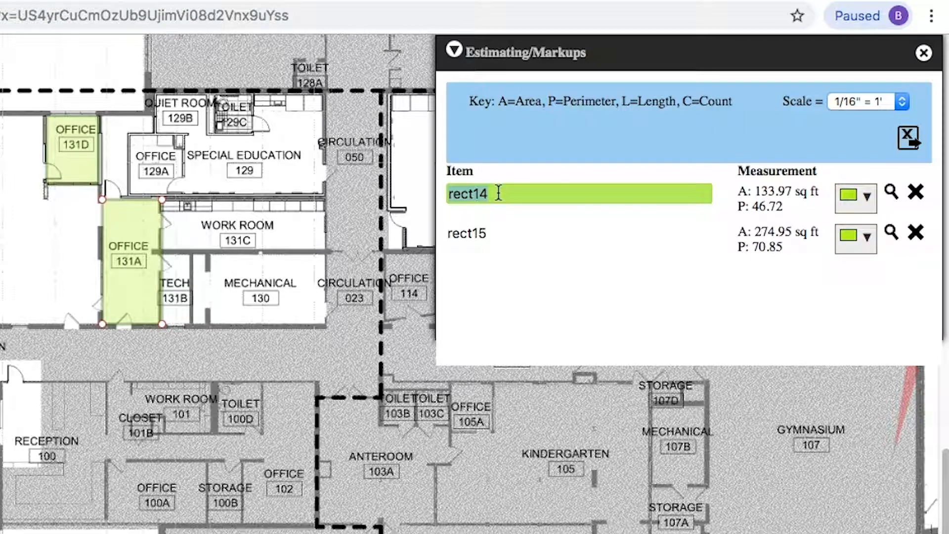
pyautogui.write('office 131d')
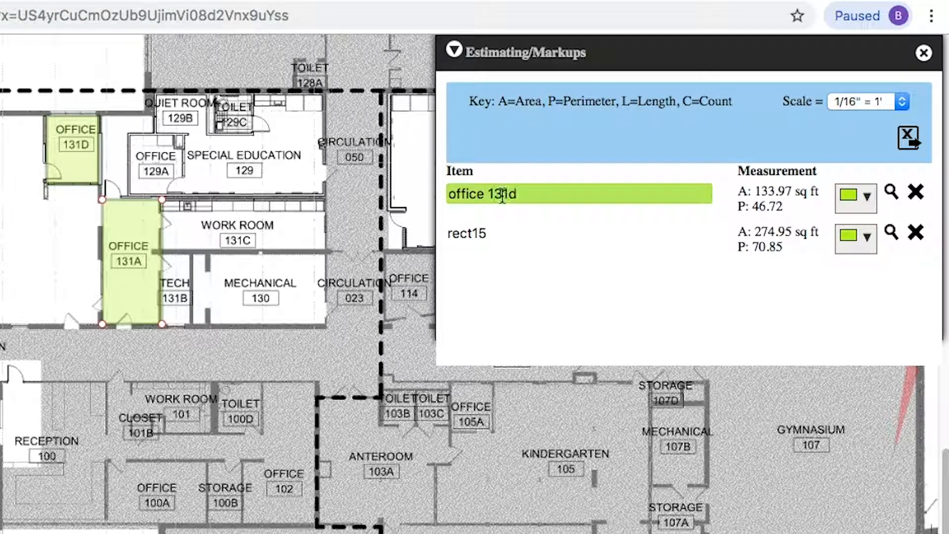
pyautogui.click(460, 236)
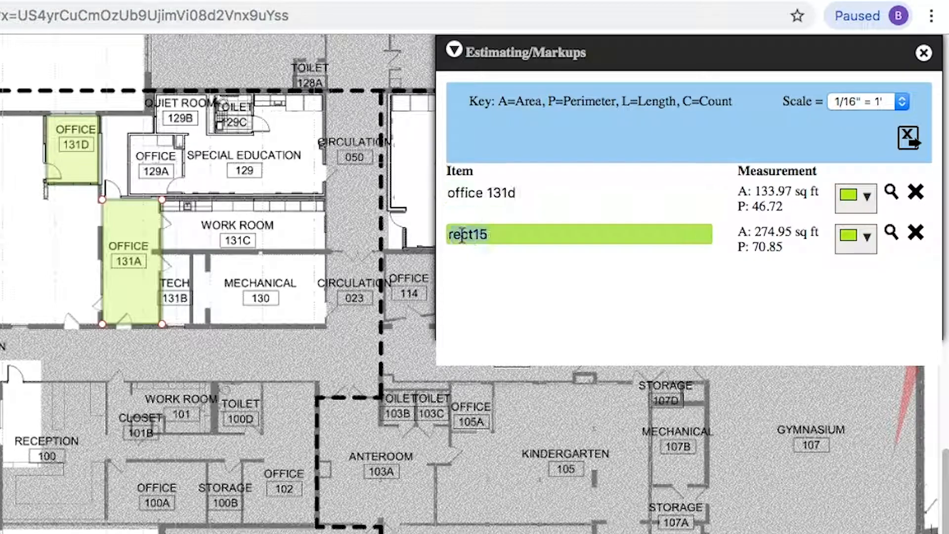
pyautogui.write('office 131a')
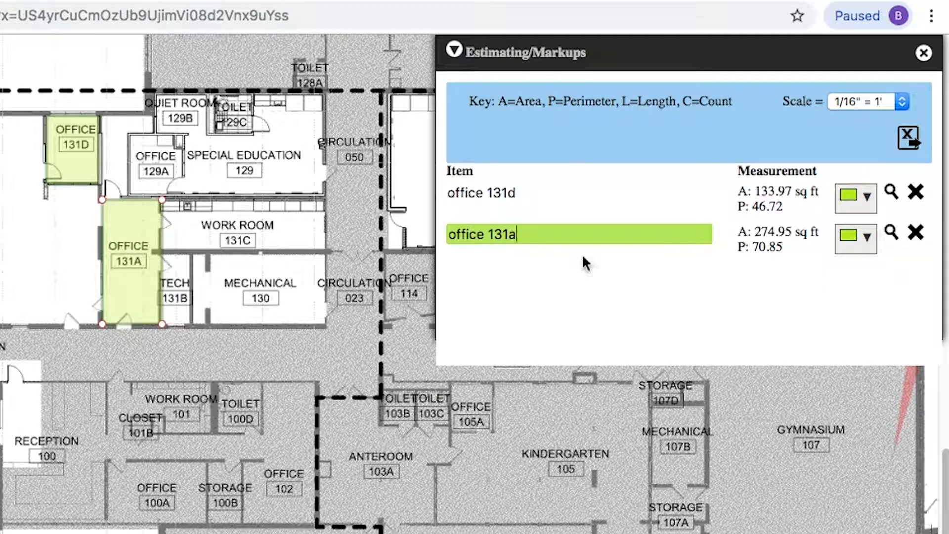
# Step: Change the markup colour of the office 131a area to blue
pyautogui.click(863, 239)
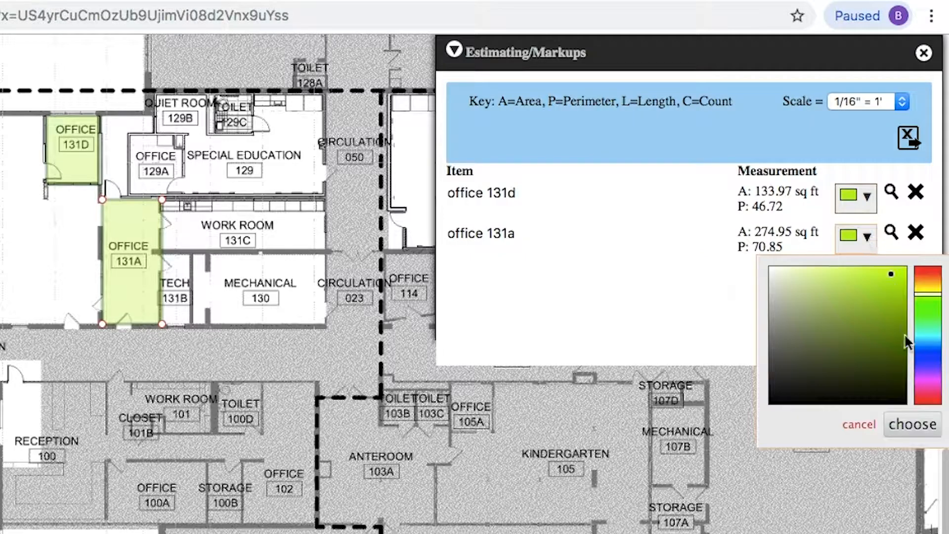
pyautogui.click(928, 358)
pyautogui.click(913, 426)
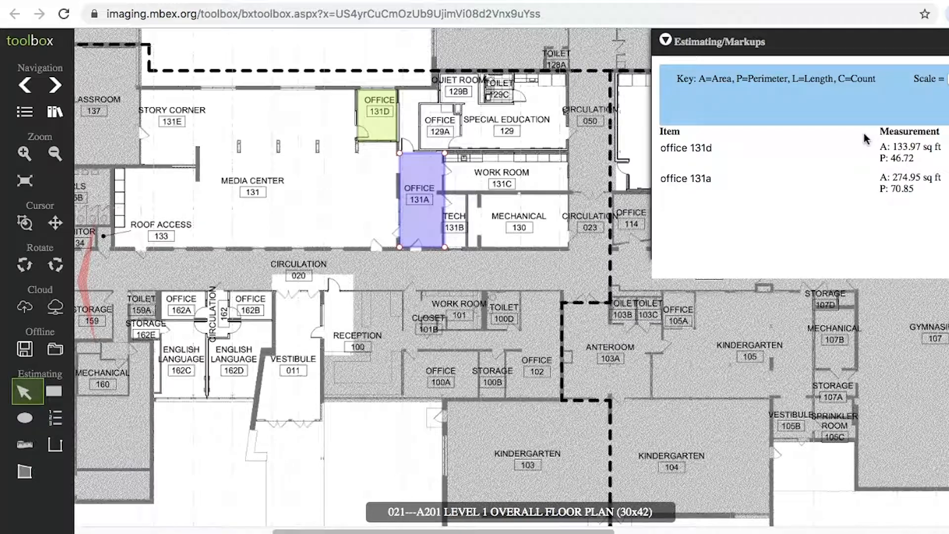
# Step: Draw a wide elliptical area with a perimeter of about 80 ft across vestibule 011 and reception 100
pyautogui.click(27, 420)
pyautogui.moveTo(264, 279); pyautogui.dragTo(398, 337)
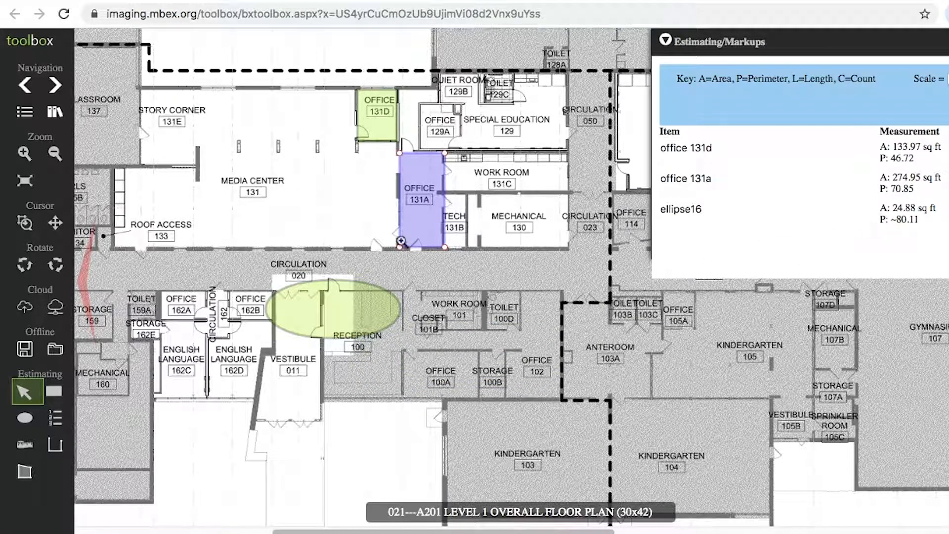
# Step: Count items with square markers, placing three along the upper exterior wall of media center 131 and office 131D
pyautogui.click(68, 421)
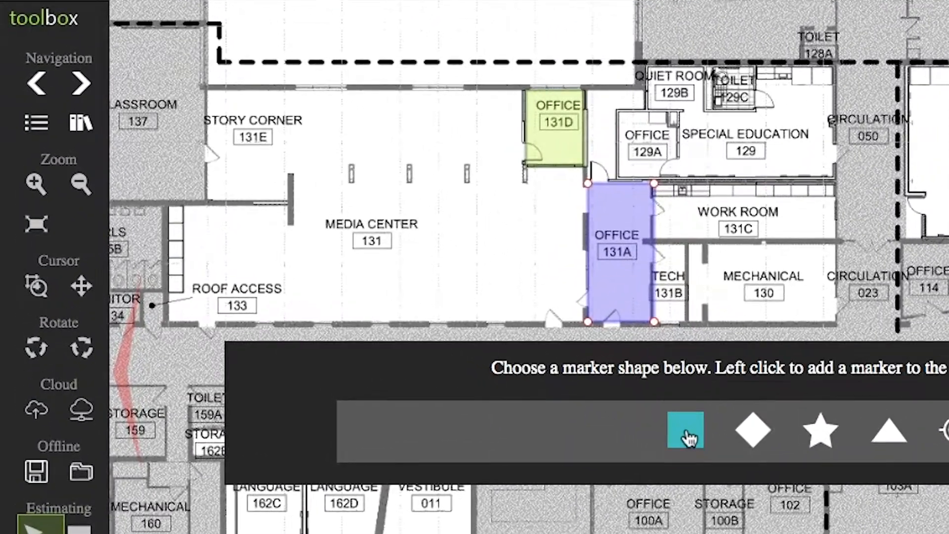
pyautogui.click(688, 434)
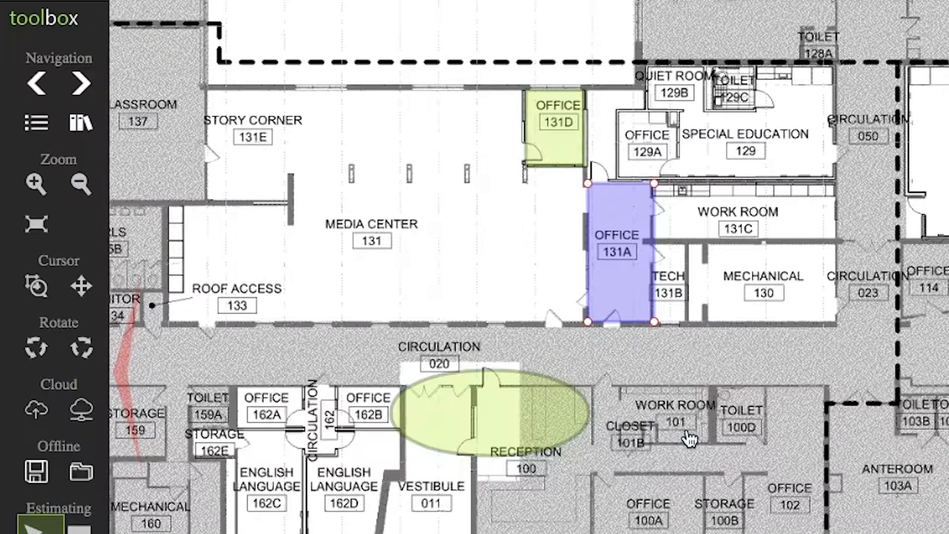
pyautogui.click(319, 93)
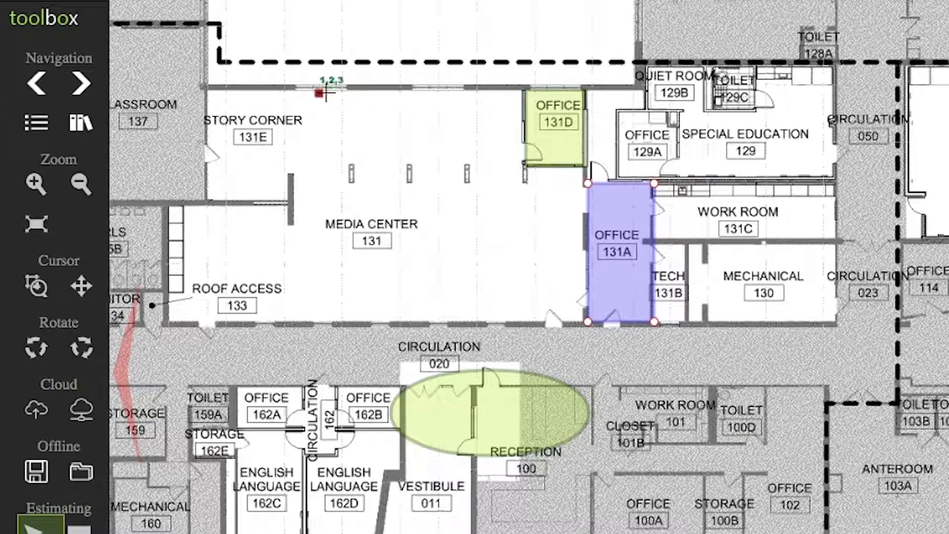
pyautogui.click(430, 90)
pyautogui.click(552, 92)
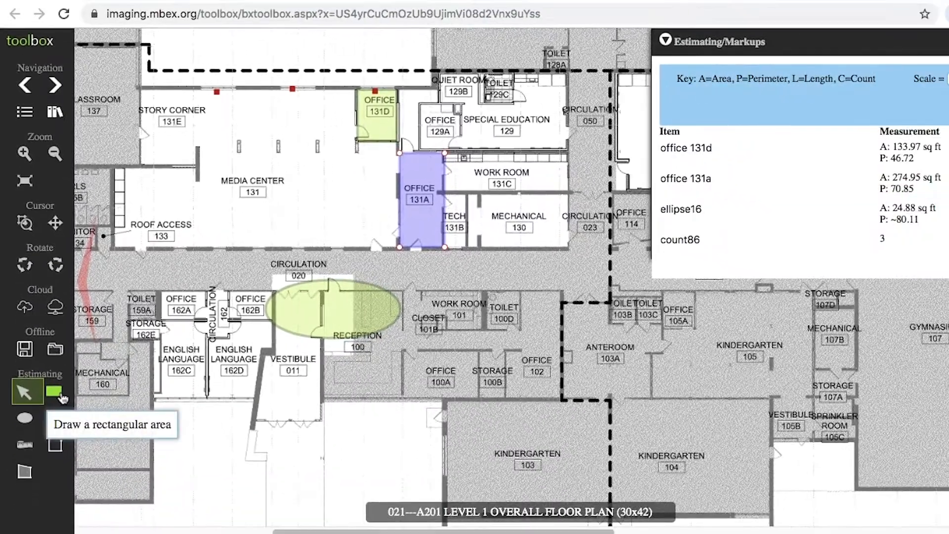
# Step: Start a second item count with diamond markers and place them at the doors along the lower wall of media center 131 and office 131A
pyautogui.click(61, 394)
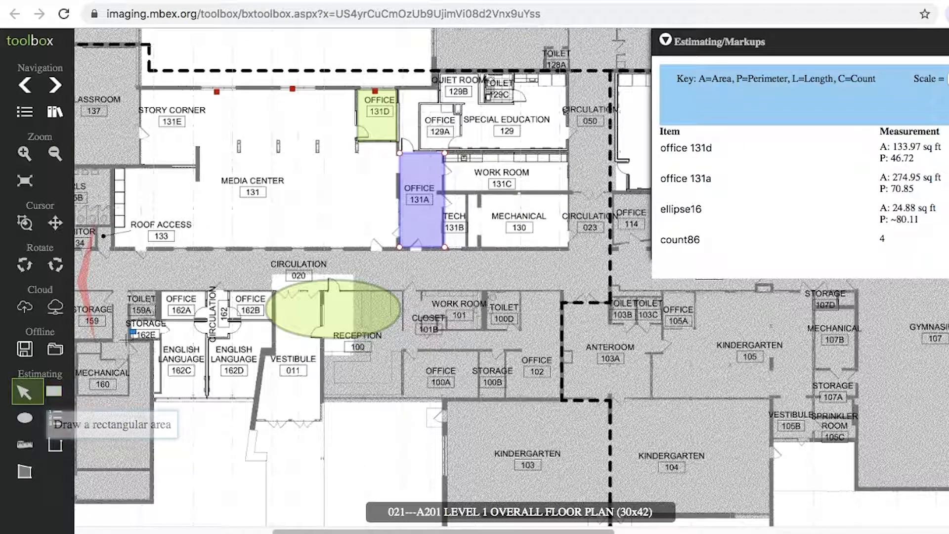
pyautogui.click(57, 415)
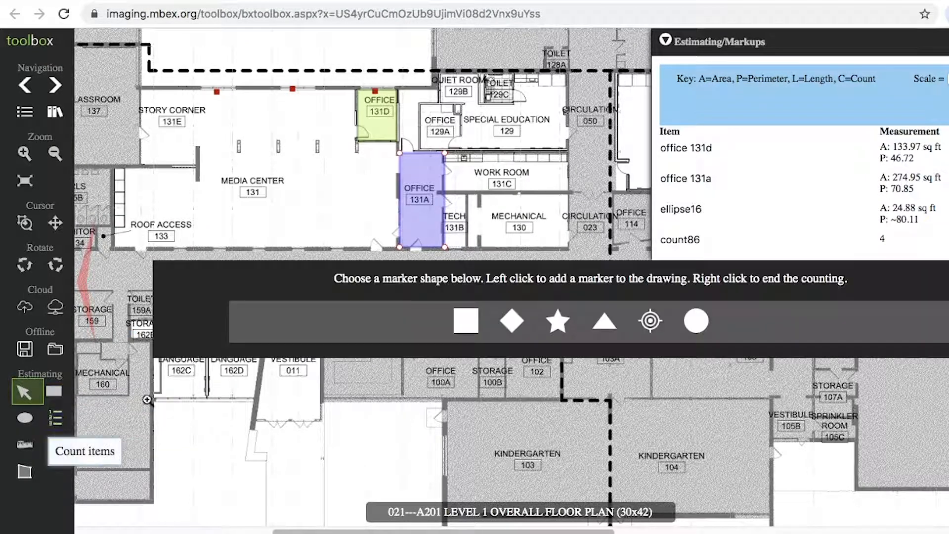
pyautogui.click(511, 324)
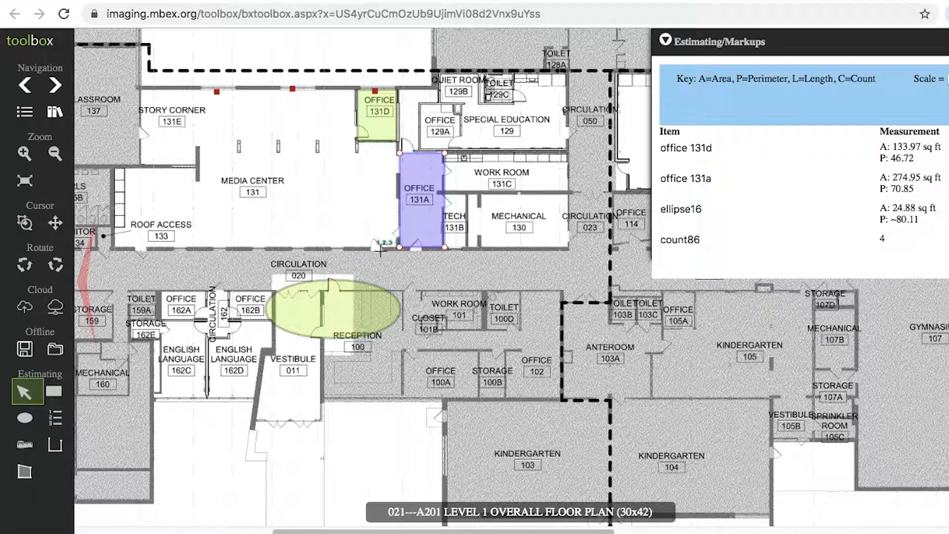
pyautogui.click(378, 249)
pyautogui.click(416, 248)
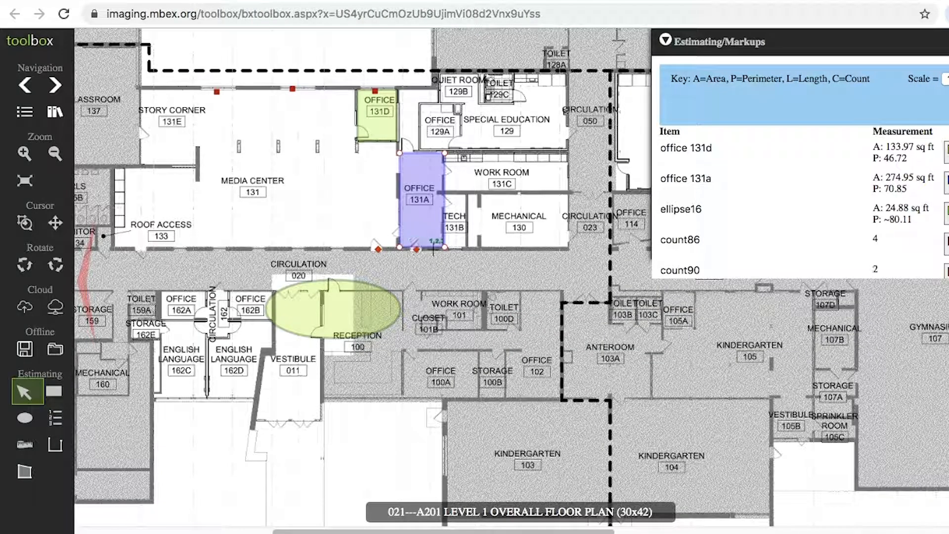
pyautogui.click(142, 253)
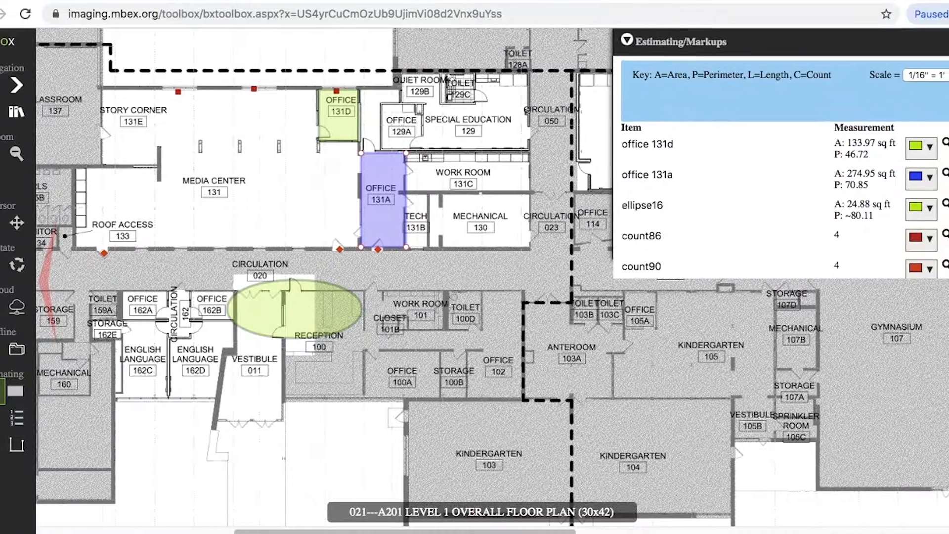
# Step: Rename the square-marker count as "windows" and the diamond-marker count as "doors"
pyautogui.scroll(-1, 719, 224)
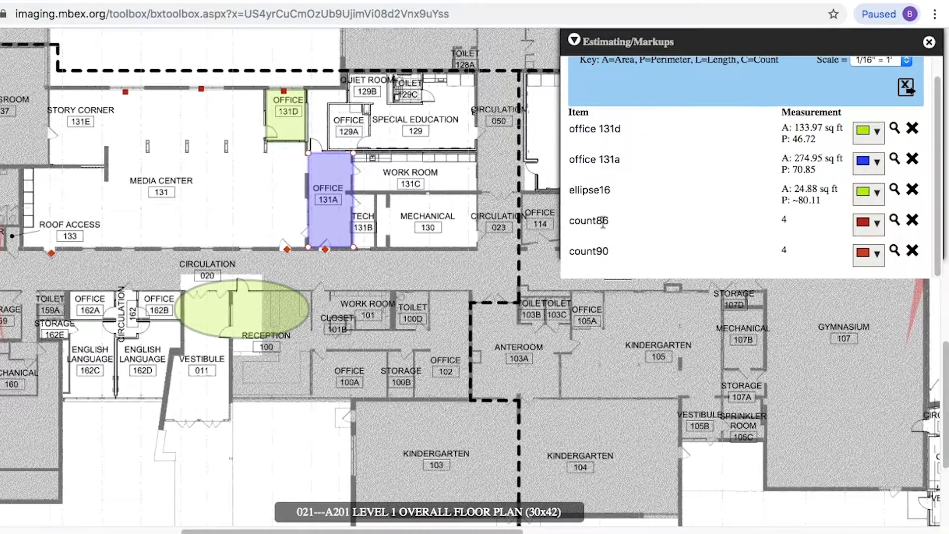
pyautogui.click(603, 222)
pyautogui.write('win')
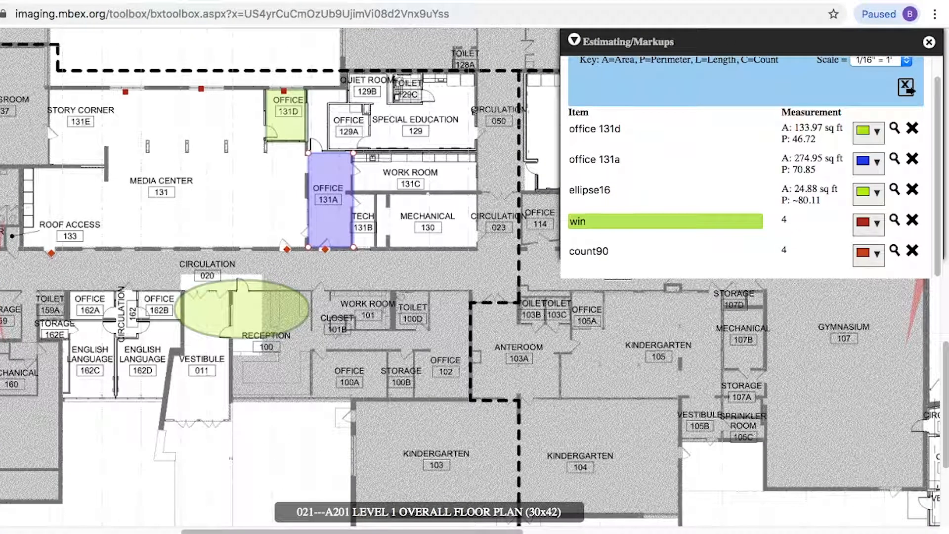
pyautogui.write('dows')
pyautogui.click(590, 251)
pyautogui.write('doors')
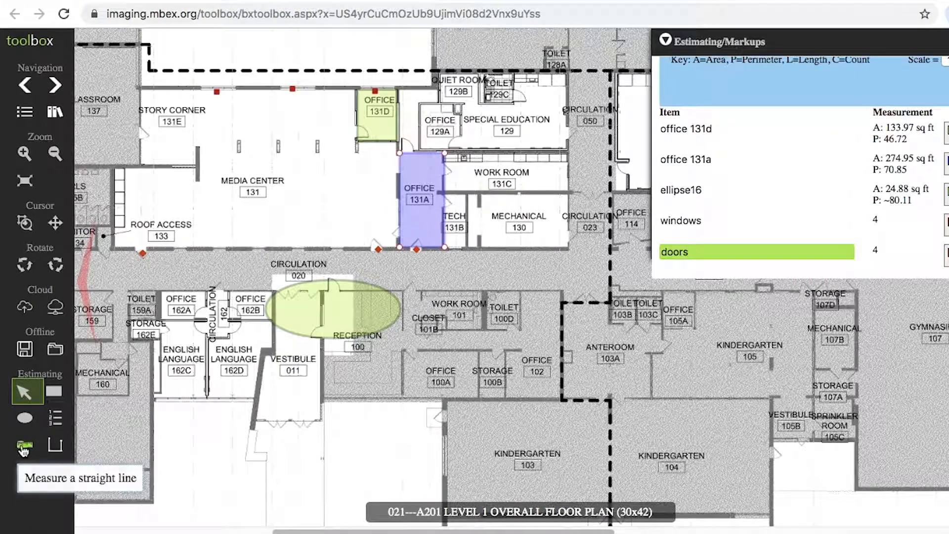
# Step: Measure a straight line of about 14.6 ft along the counter above roof access 133 and name it "countertop"
pyautogui.click(24, 450)
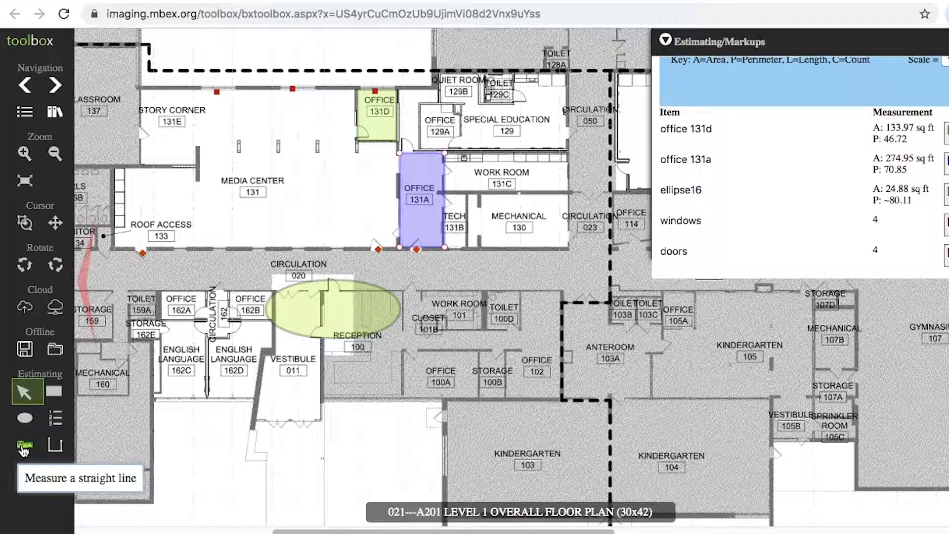
pyautogui.moveTo(126, 164); pyautogui.dragTo(126, 227)
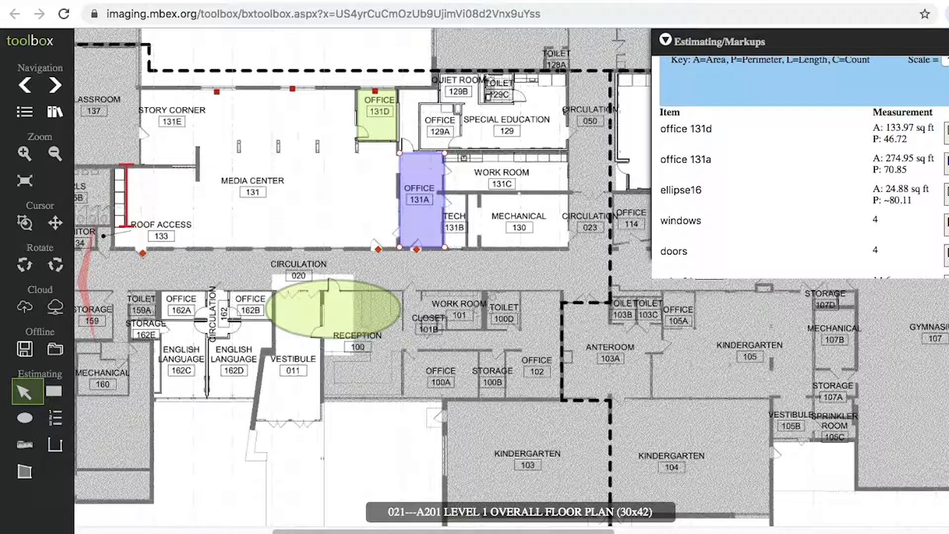
pyautogui.scroll(-2, 895, 248)
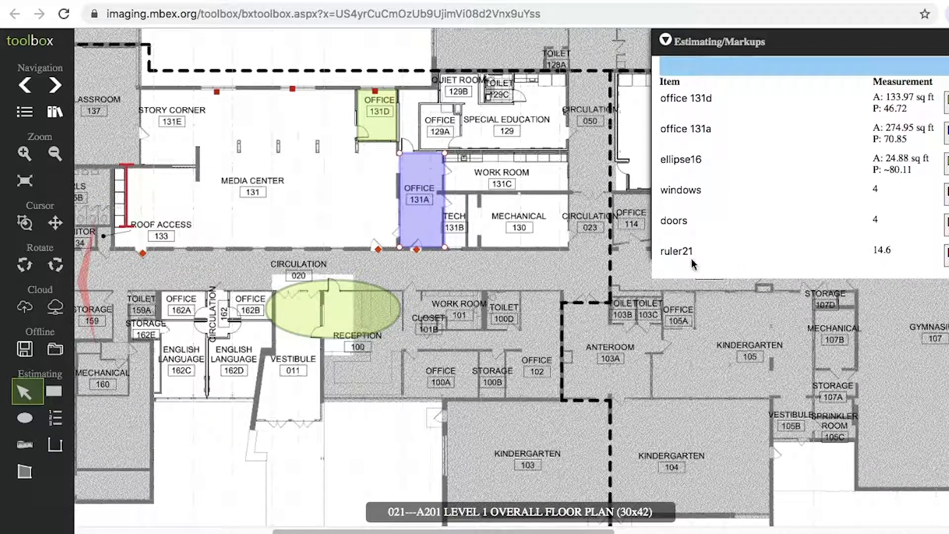
pyautogui.doubleClick(871, 262)
pyautogui.write('counter')
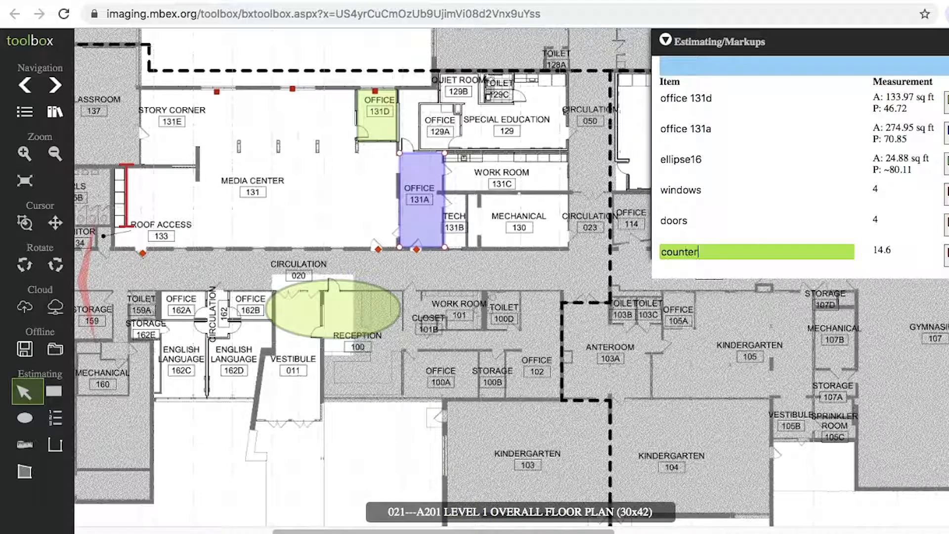
pyautogui.write('r')
pyautogui.press('BackSpace')
# Step: Trace an open path of about 156 ft around media center 131, starting at story corner 131E and ending near roof access 133
pyautogui.click(57, 452)
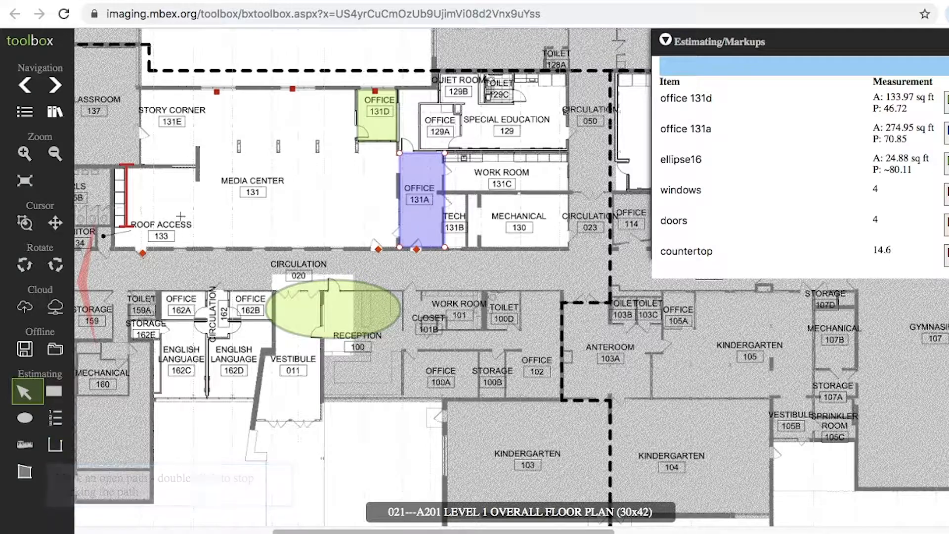
pyautogui.click(144, 98)
pyautogui.click(355, 99)
pyautogui.click(359, 245)
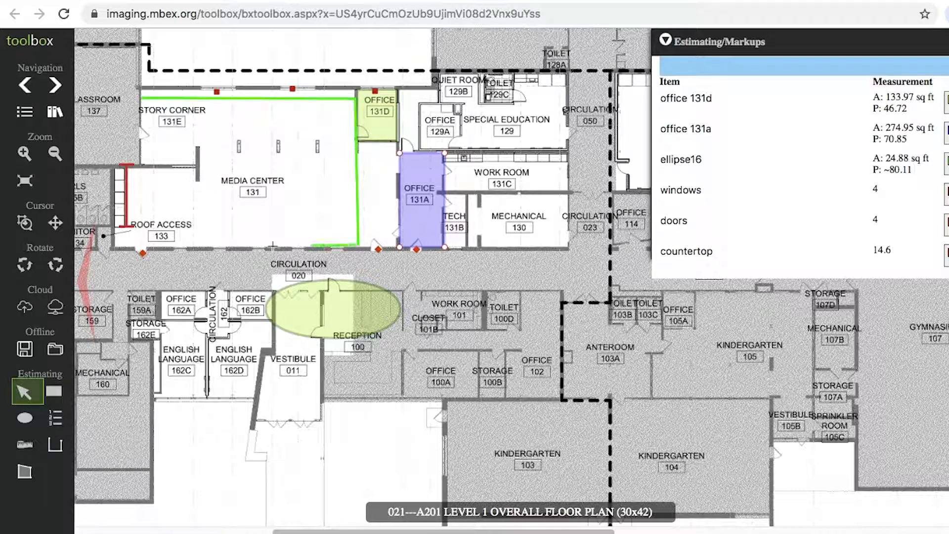
pyautogui.click(123, 244)
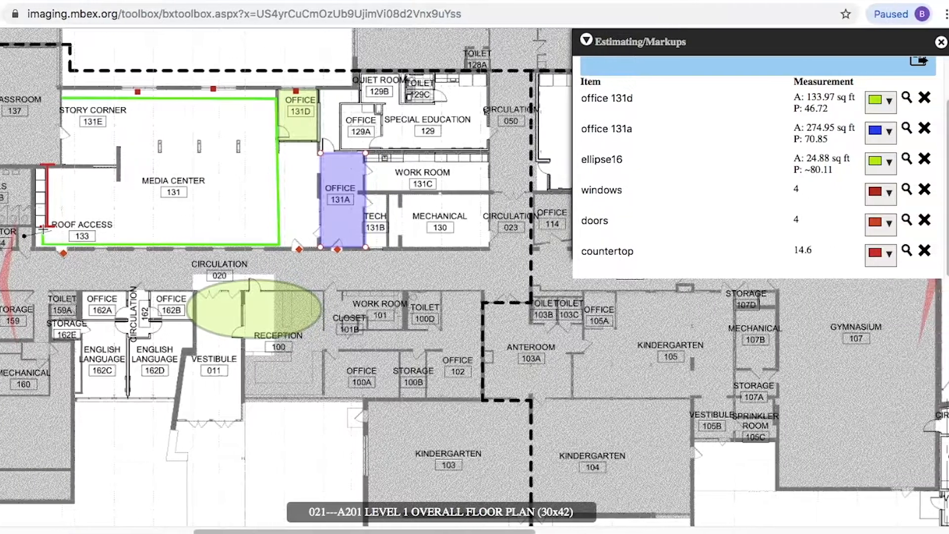
pyautogui.doubleClick(122, 229)
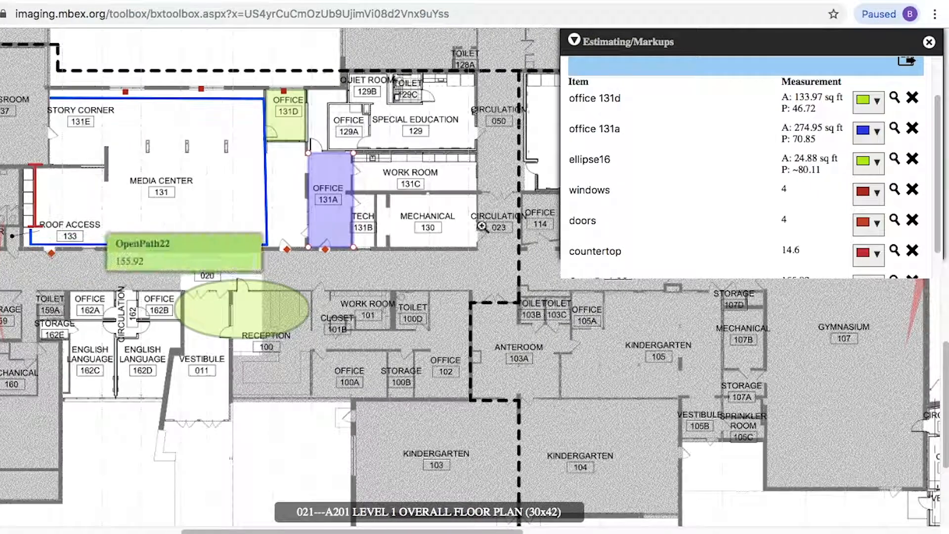
# Step: Rename the open path measurement as "cabling"
pyautogui.scroll(-1, 574, 251)
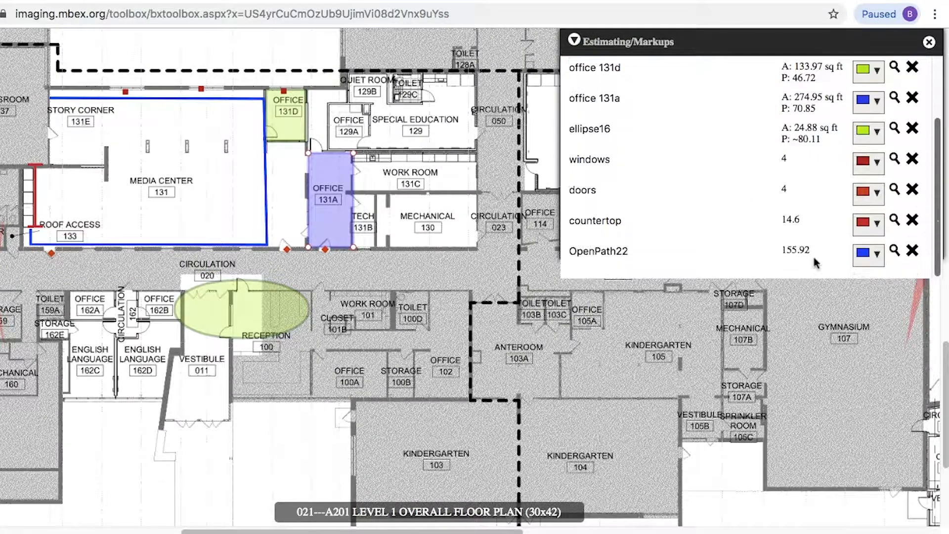
pyautogui.doubleClick(577, 252)
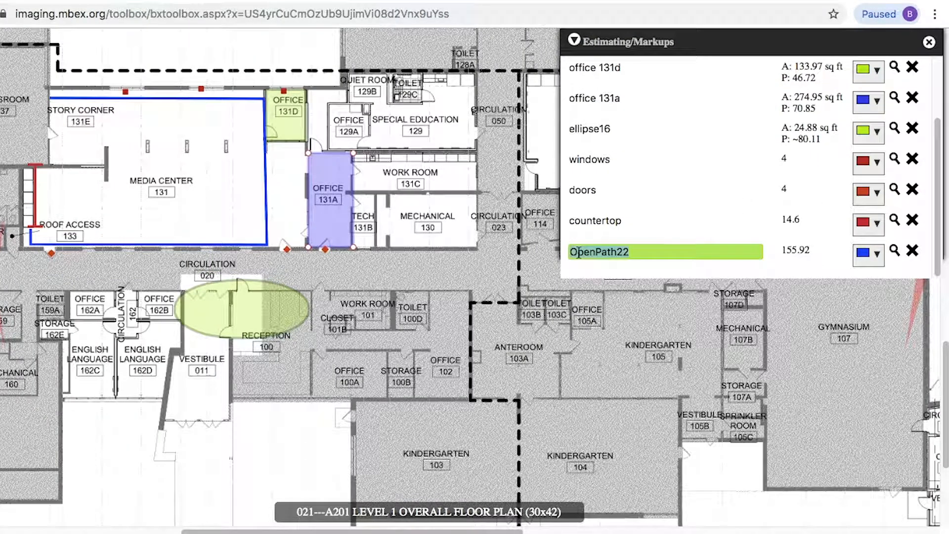
pyautogui.write('cabling')
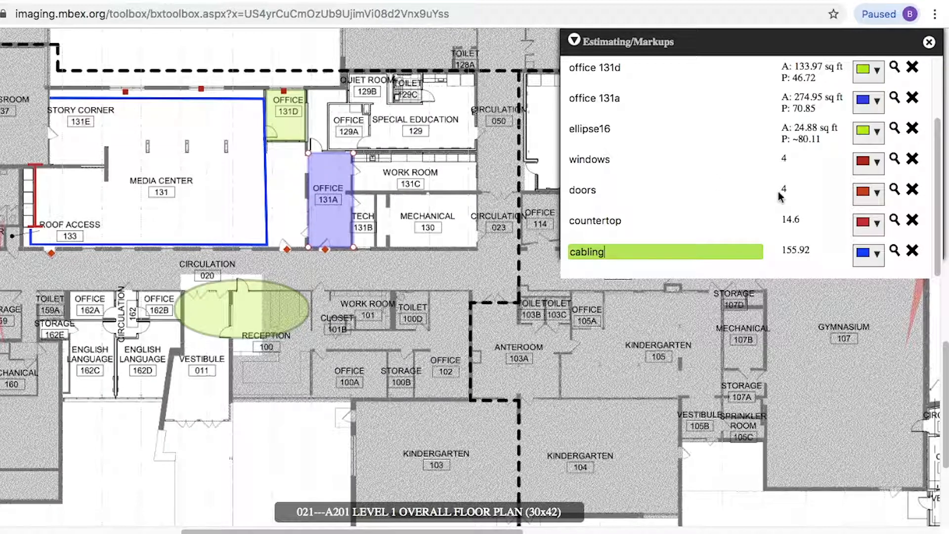
# Step: Delete the ellipse area measurement and export the remaining measurements to a spreadsheet file
pyautogui.click(913, 129)
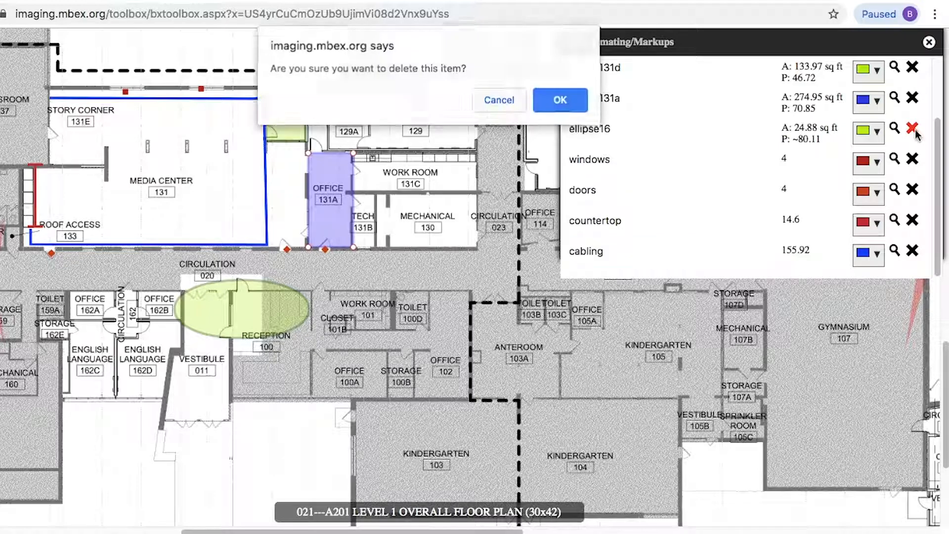
pyautogui.click(560, 103)
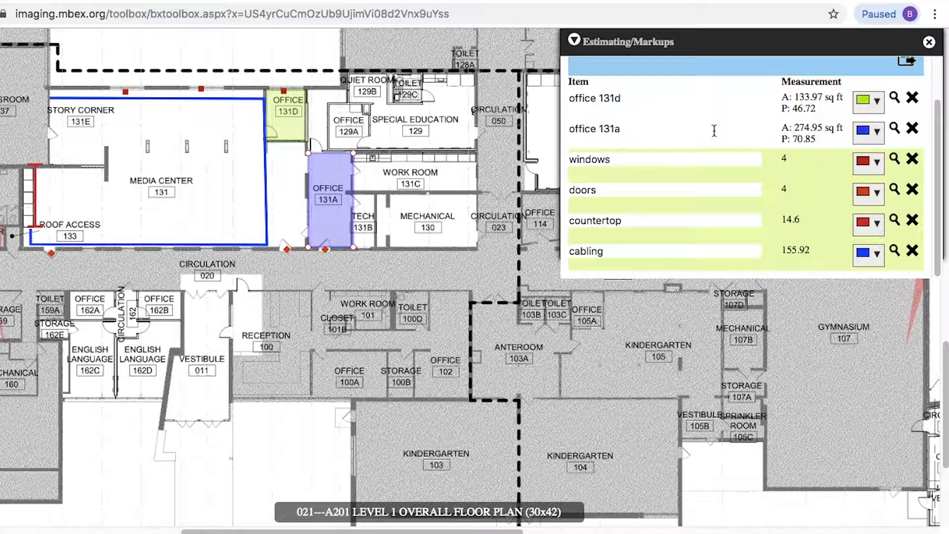
pyautogui.scroll(2, 944, 121)
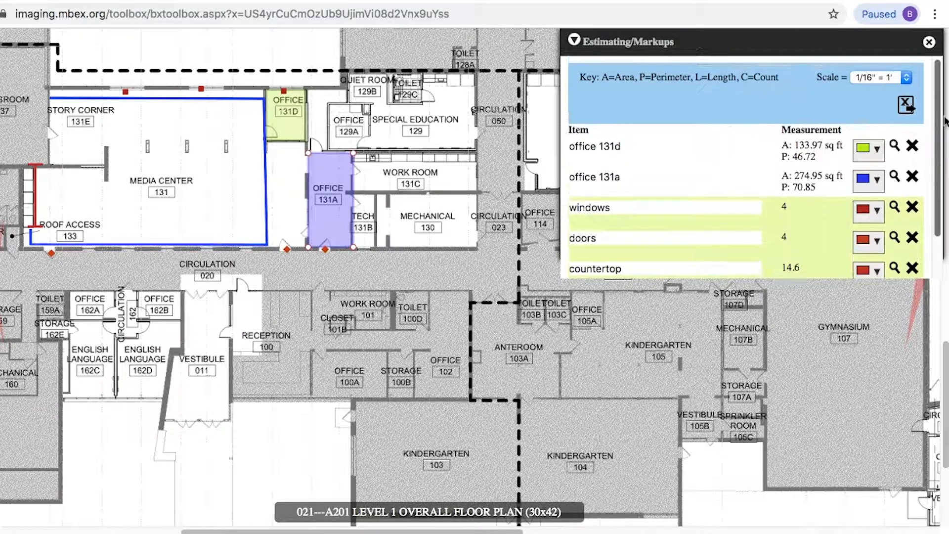
pyautogui.click(907, 107)
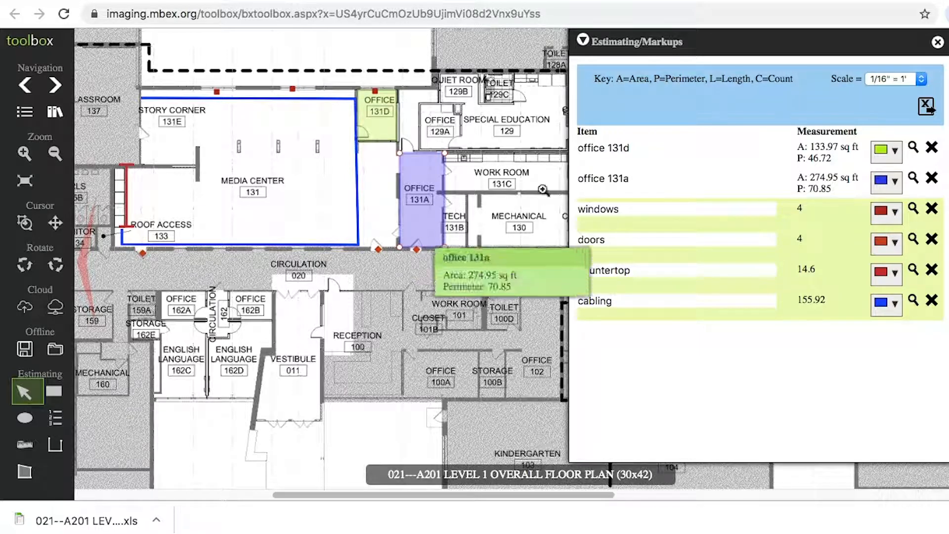
# Step: Collapse the Estimating/Markups window out of the way and save the plan with its markups to the server
pyautogui.click(583, 40)
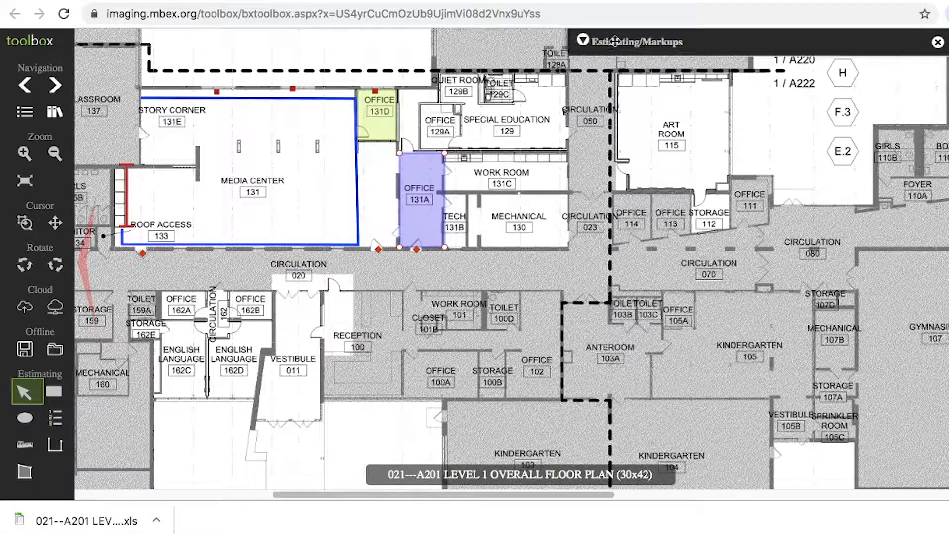
pyautogui.moveTo(614, 42); pyautogui.dragTo(696, 46)
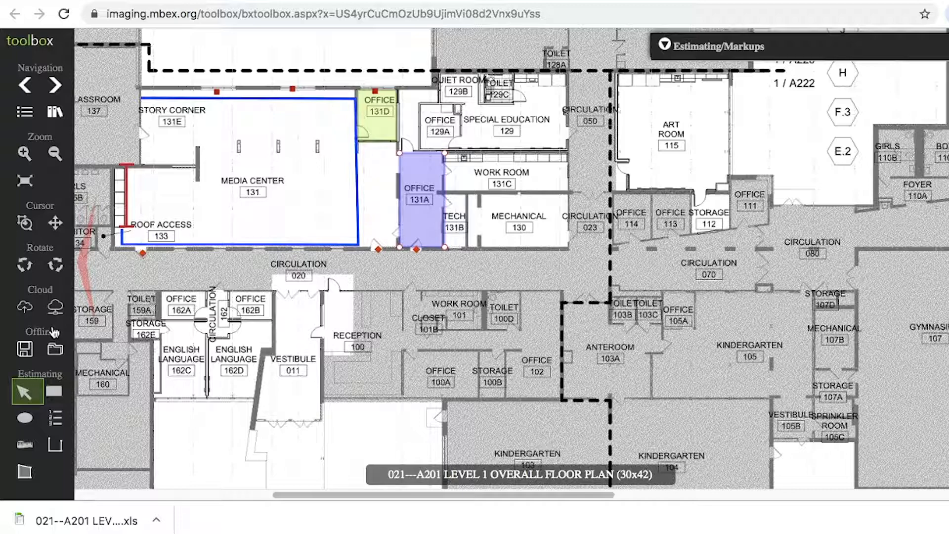
pyautogui.click(25, 309)
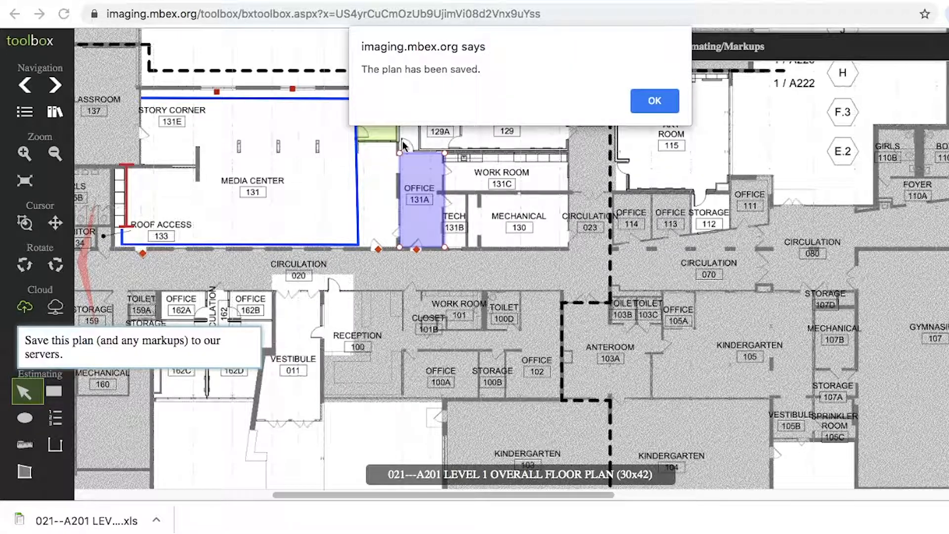
pyautogui.click(653, 102)
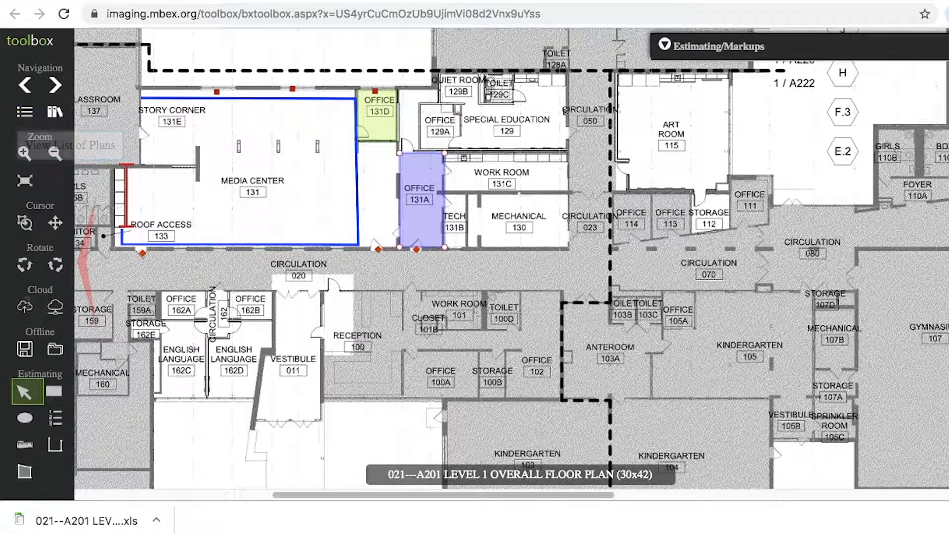
# Step: Load the saved plan 021 A201 Level 1 Overall Floor Plan from the cloud list
pyautogui.click(55, 309)
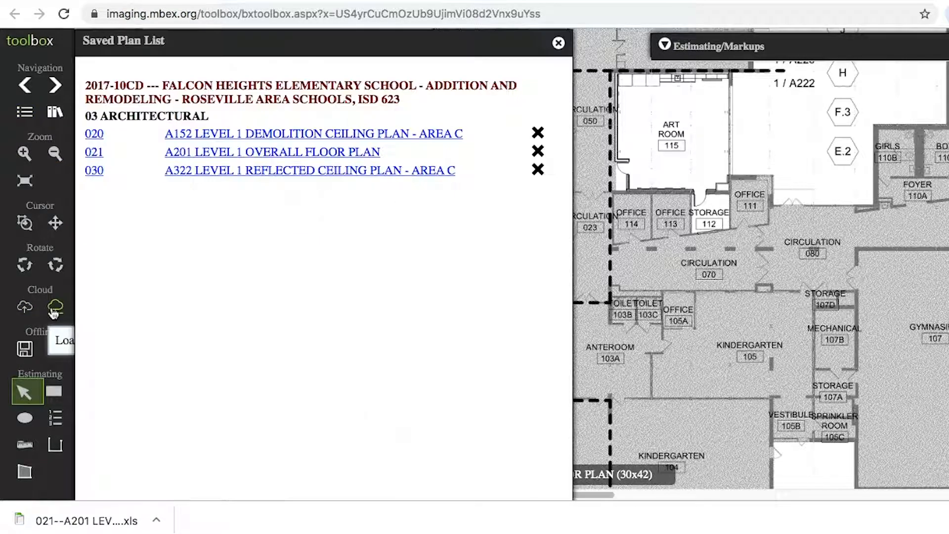
pyautogui.click(220, 157)
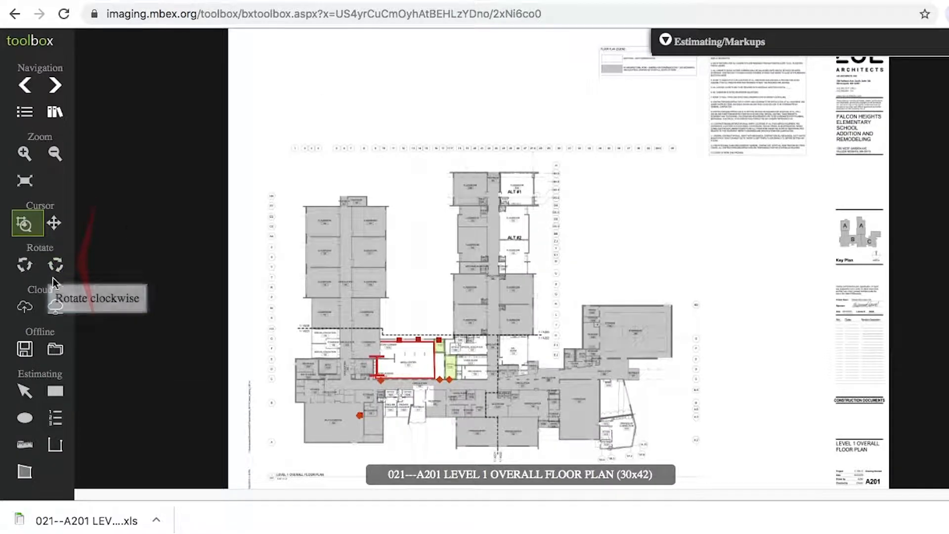
# Step: Save the floor plan offline as a PDF, look through the downloaded plan PDF, and return to the plan viewer
pyautogui.click(24, 352)
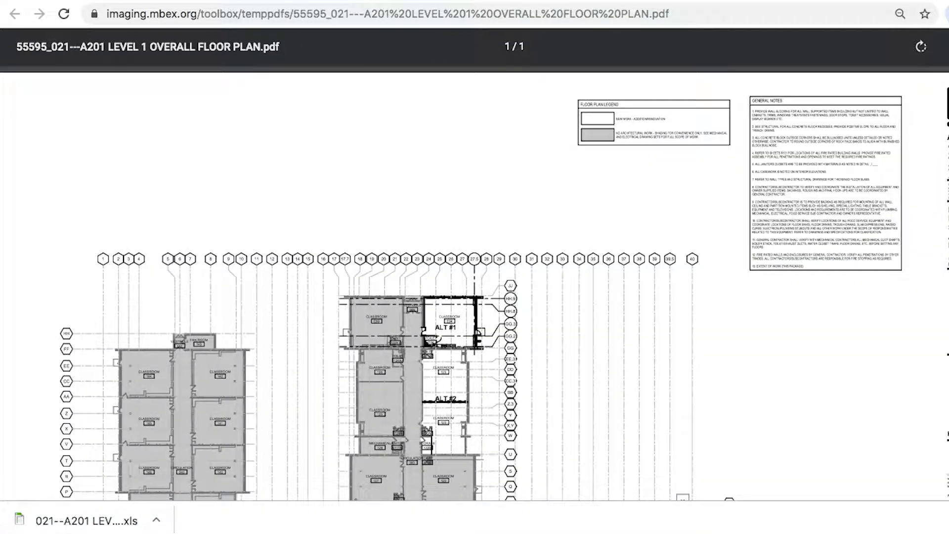
pyautogui.scroll(-5, 887, 292)
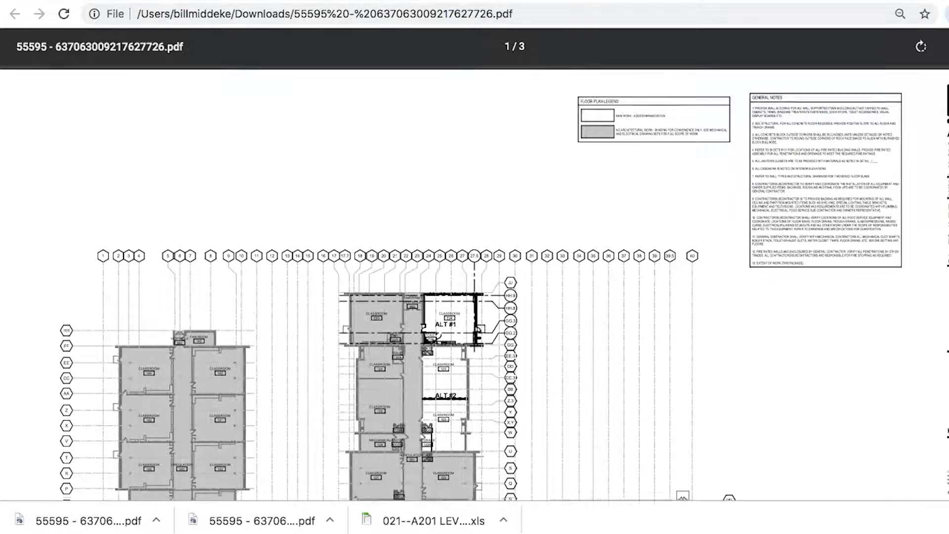
pyautogui.scroll(-10, 474, 282)
pyautogui.scroll(4, 475, 282)
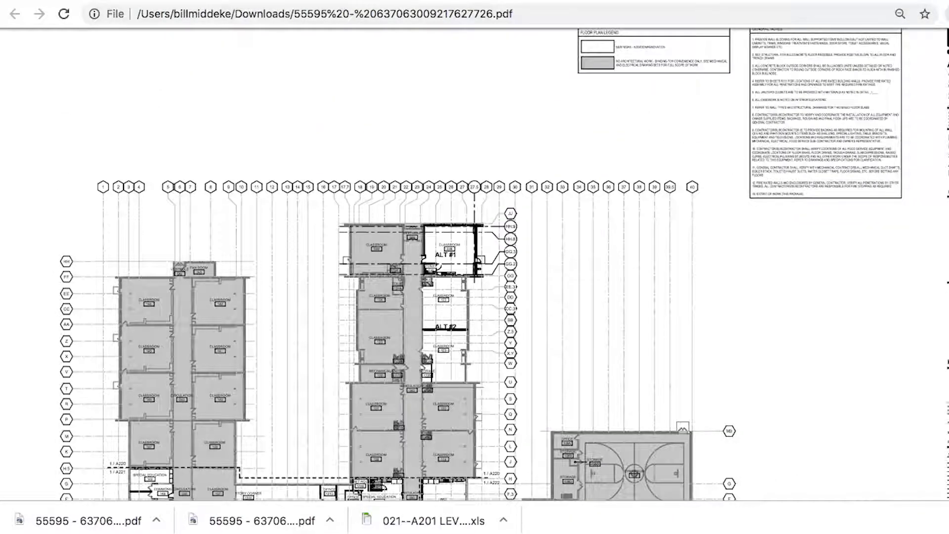
pyautogui.scroll(-4, 474, 282)
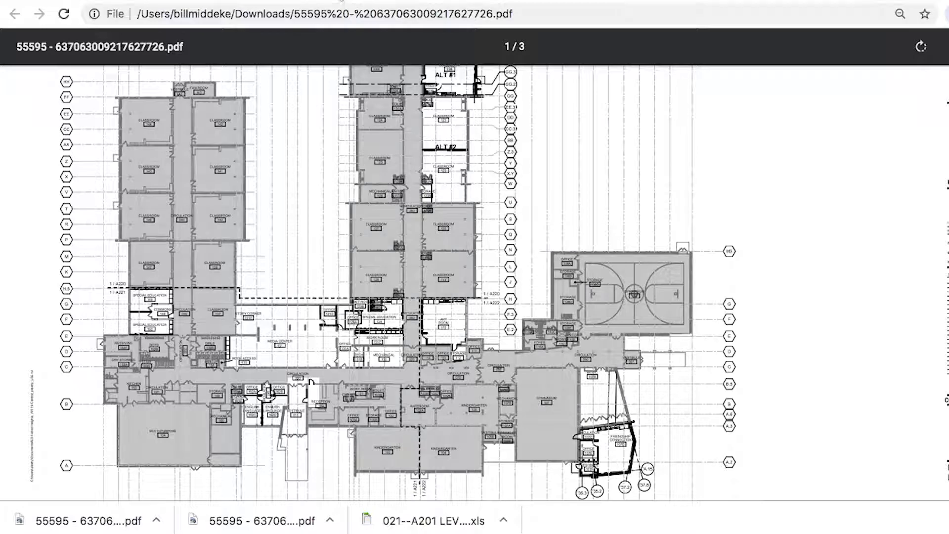
pyautogui.click(336, 1)
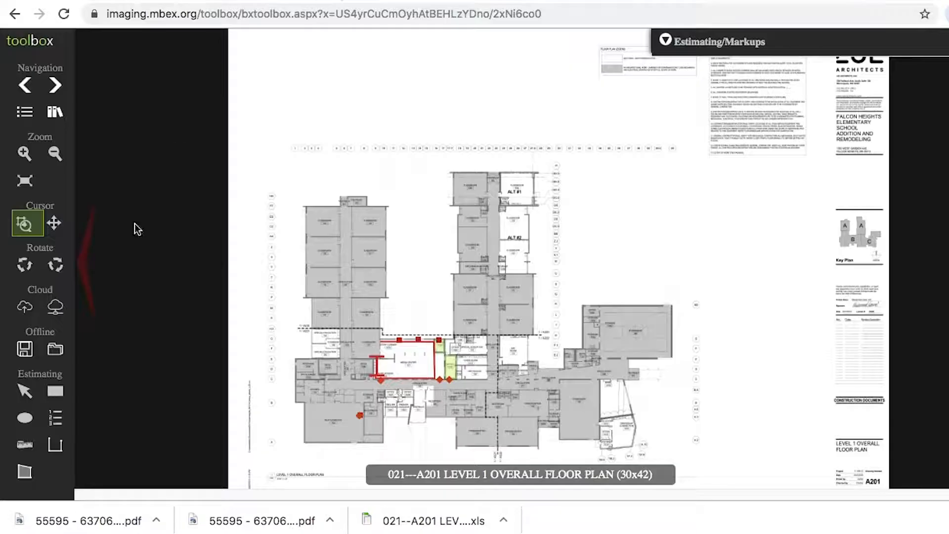